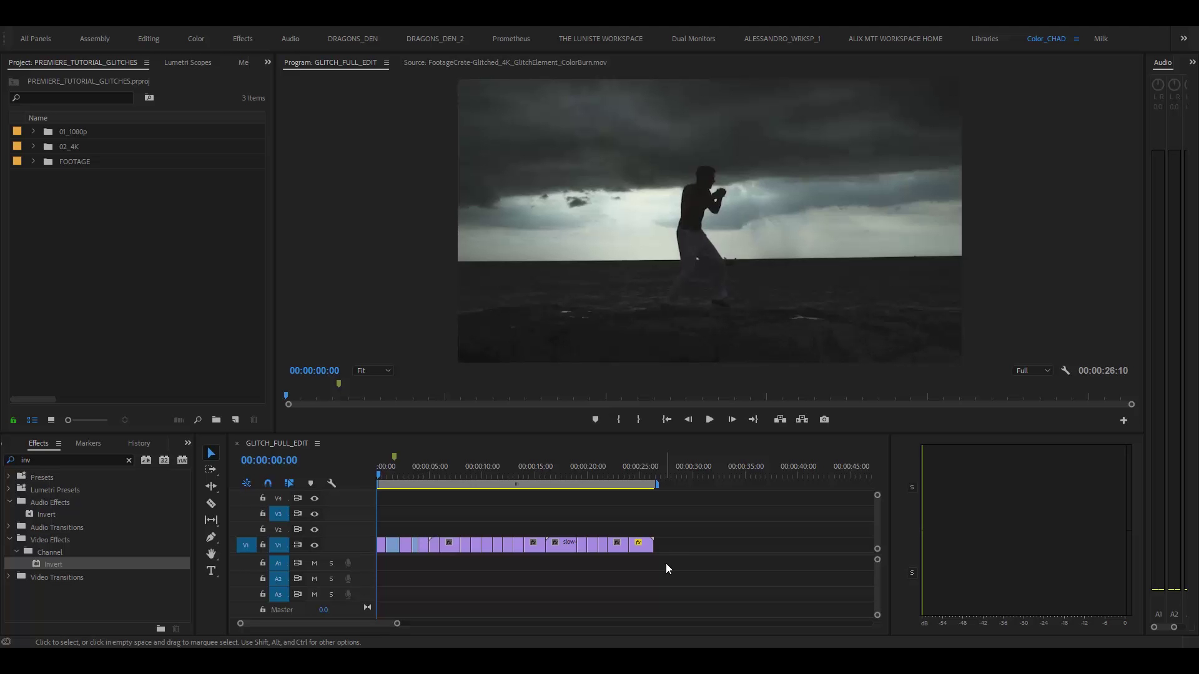
# Duplicate all the clips on V1 onto V2, directly above the originals
pyautogui.click(646, 547)
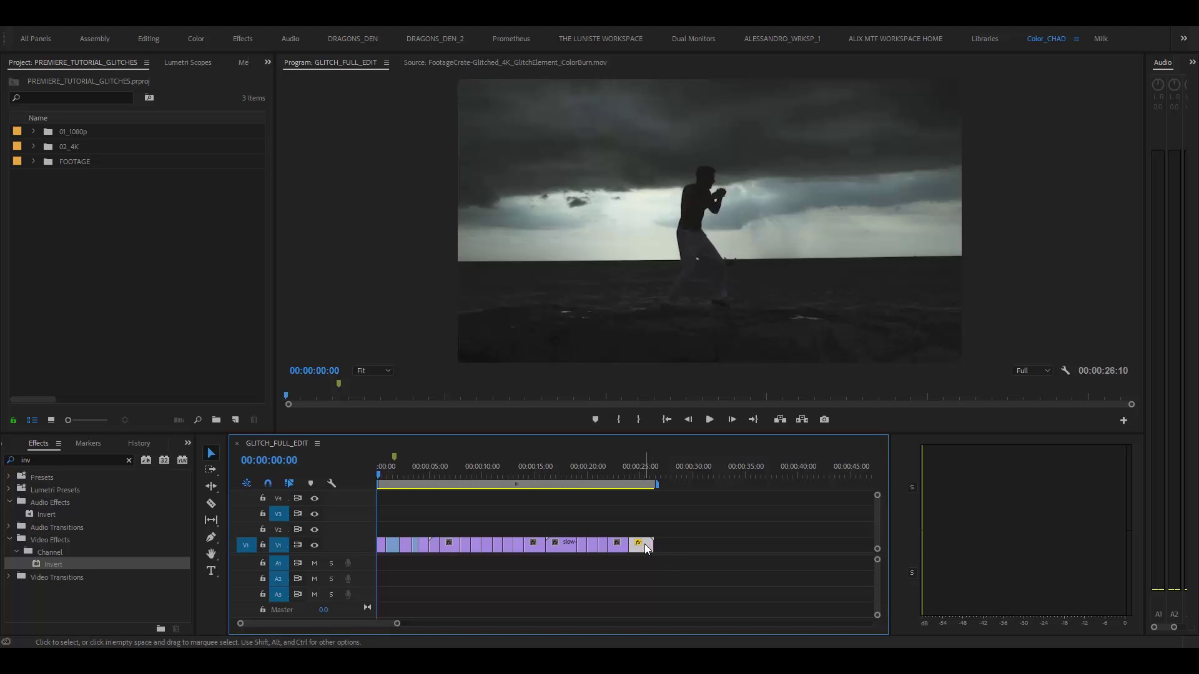
pyautogui.hotkey('ctrl', 'a')
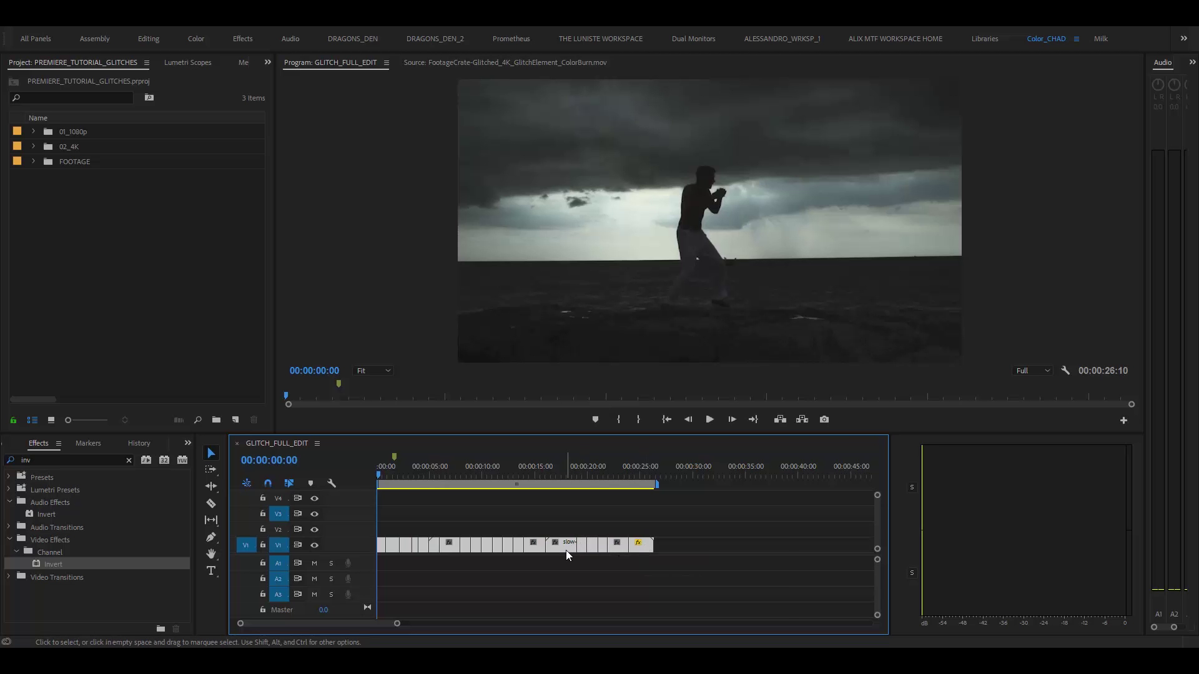
pyautogui.moveTo(565, 549); pyautogui.dragTo(564, 536)
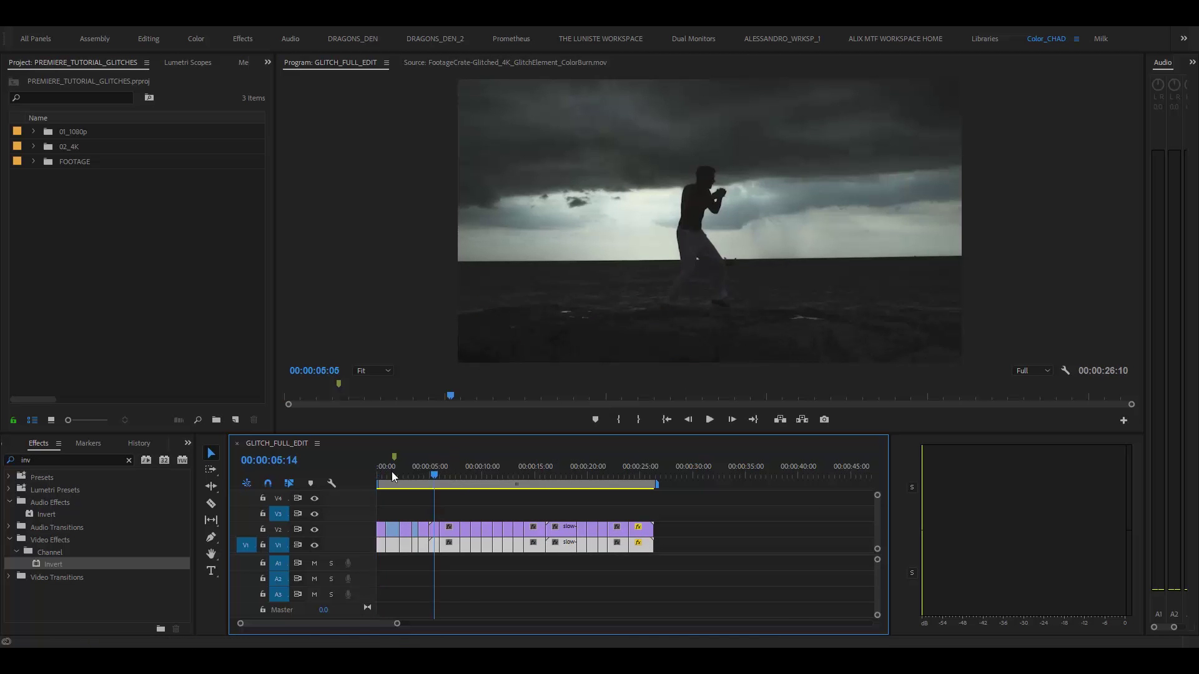
# Nest all the duplicated clips on V2 into a sequence named DISTORTED_LAYER
pyautogui.moveTo(704, 526); pyautogui.dragTo(365, 527)
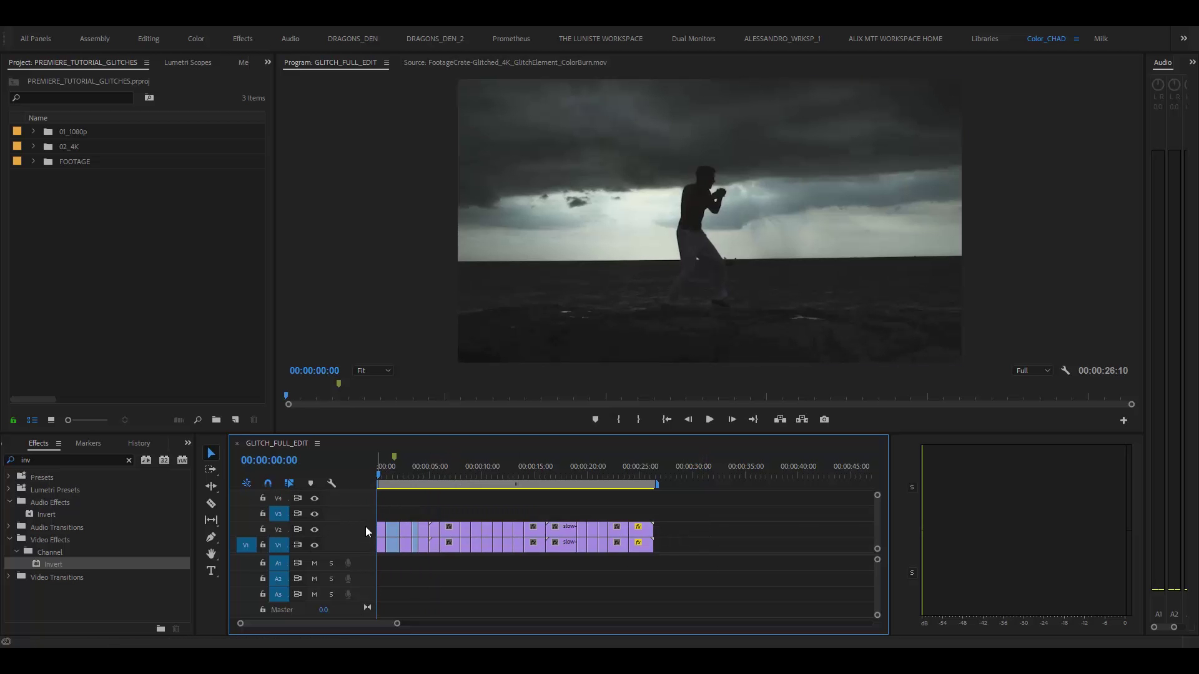
pyautogui.rightClick(533, 531)
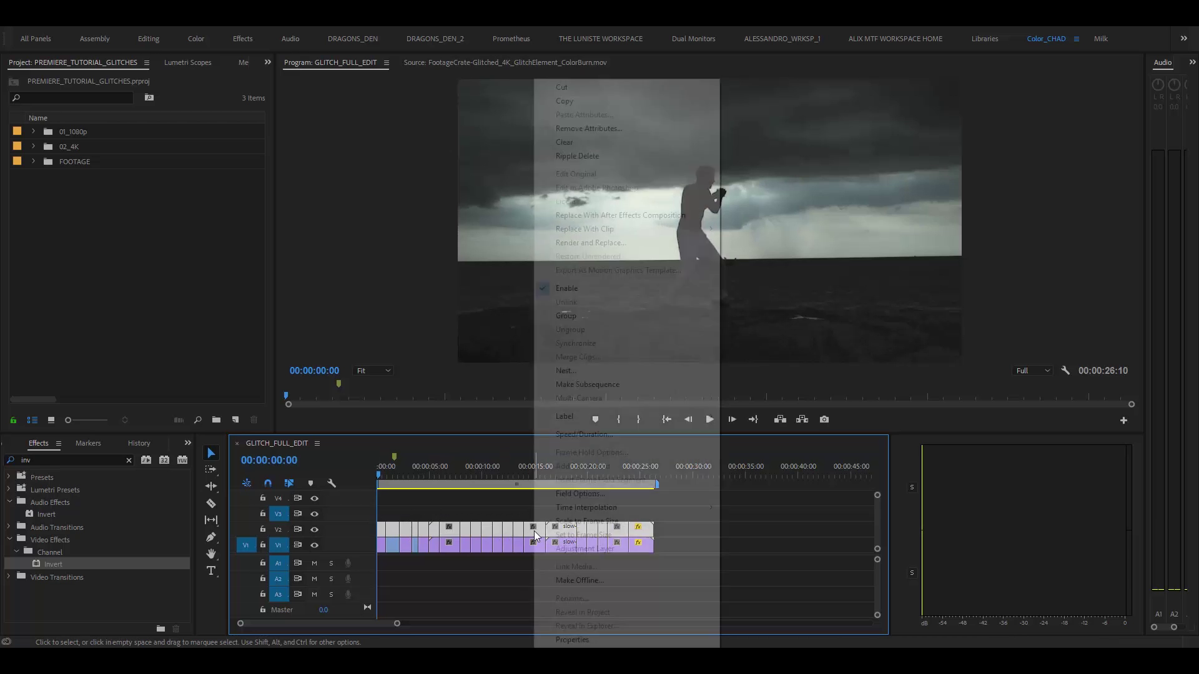
pyautogui.click(593, 370)
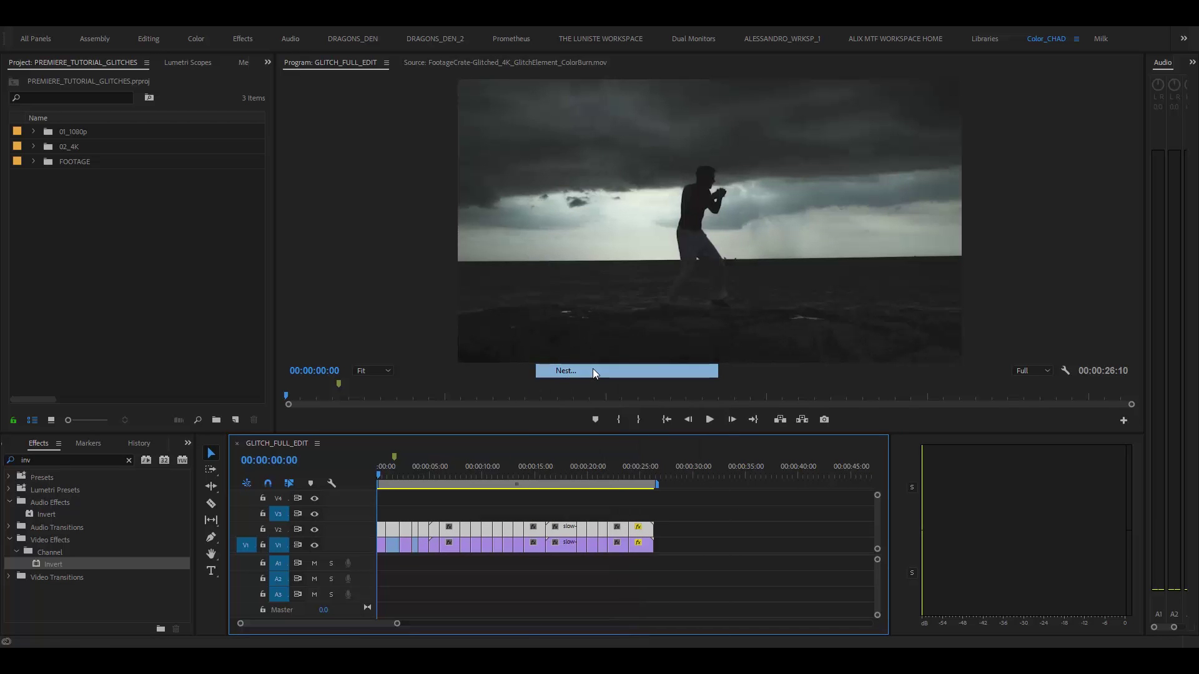
pyautogui.write('DIS')
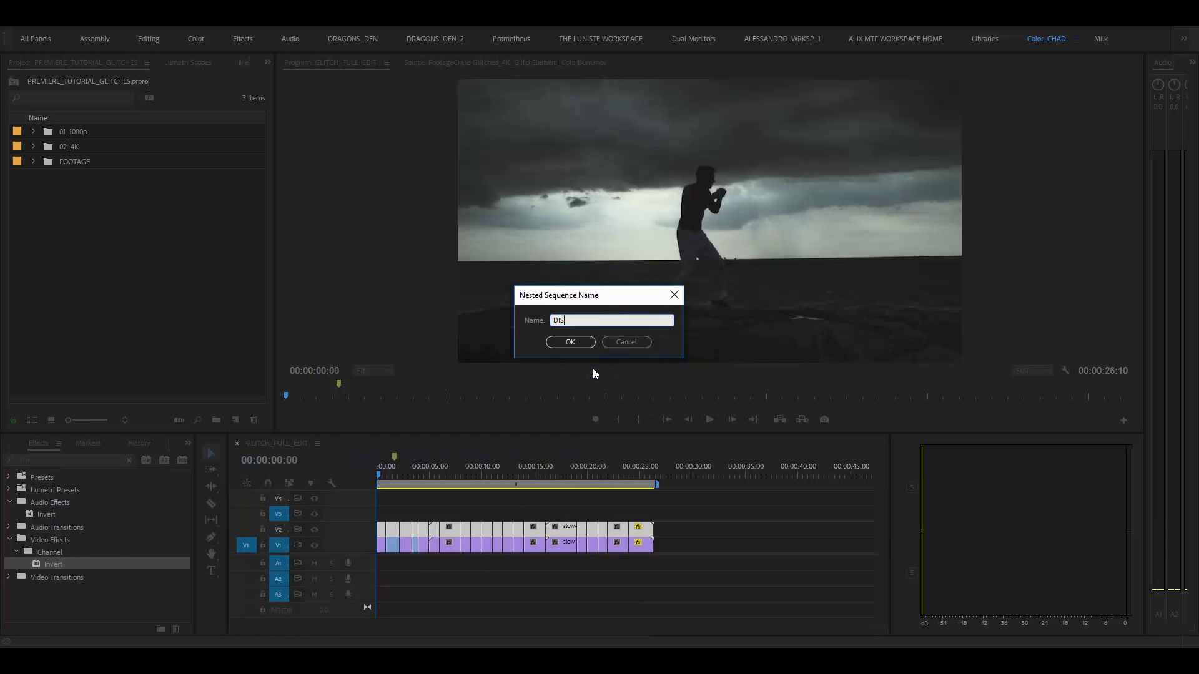
pyautogui.write('TORTED_LAYER')
pyautogui.press('Return')
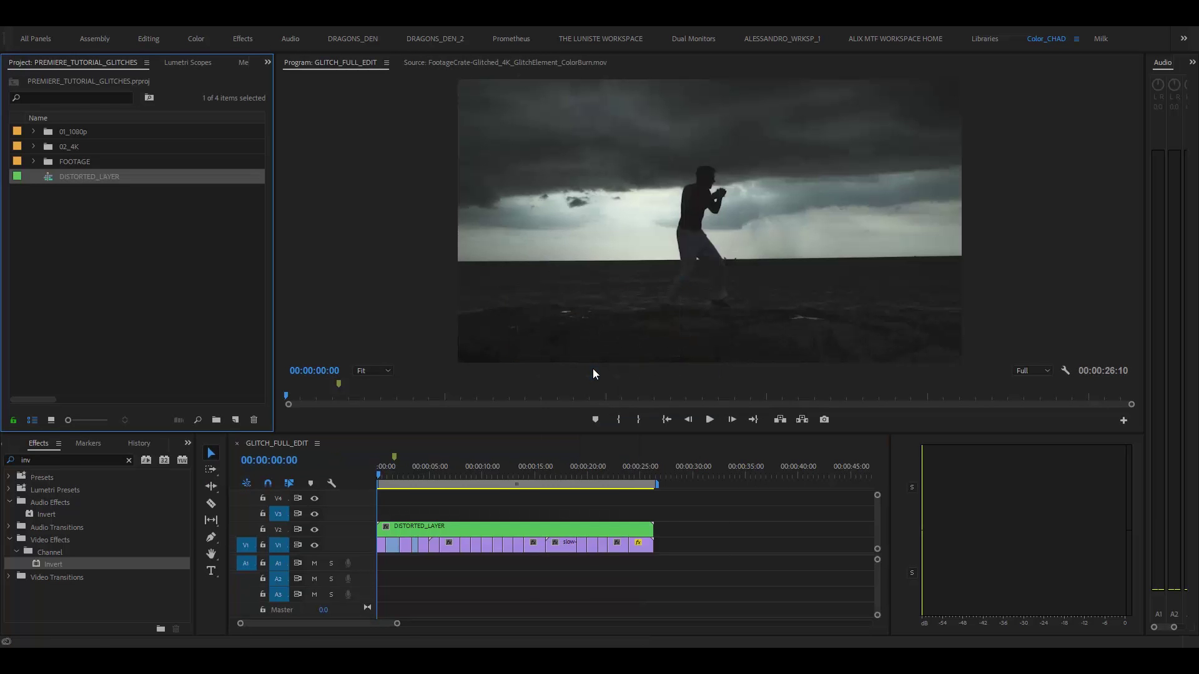
# Inside the DISTORTED_LAYER sequence, create an adjustment layer and place it on V3 from the start, extending past the last clip
pyautogui.doubleClick(493, 530)
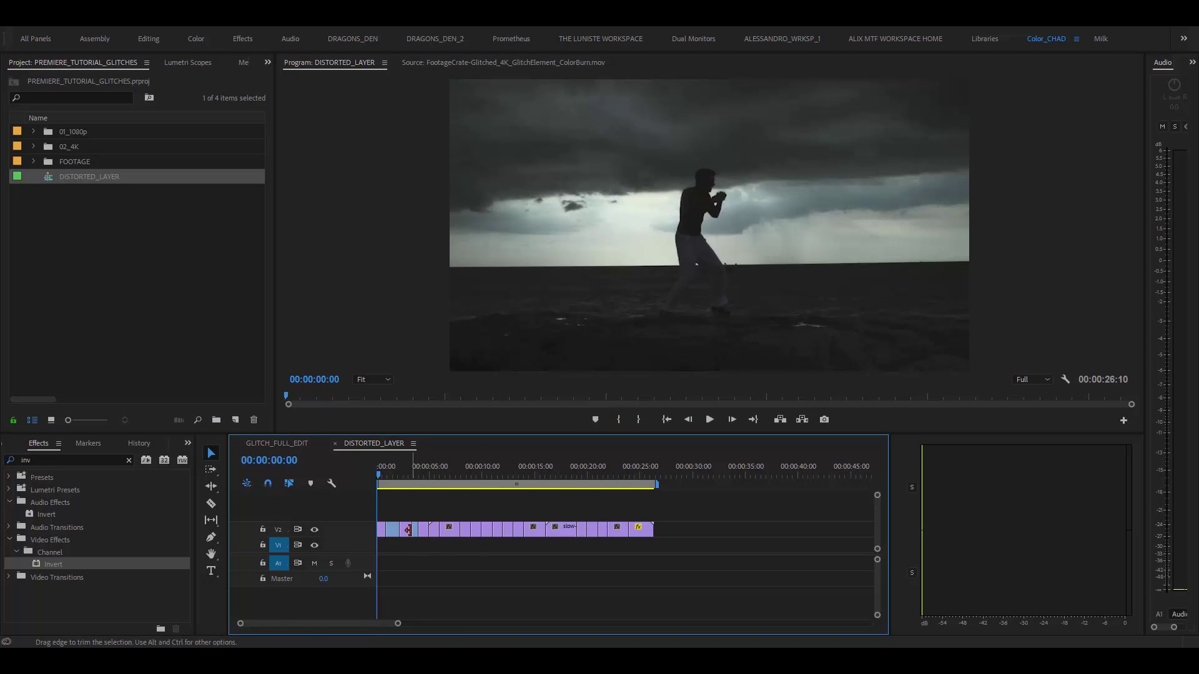
pyautogui.click(124, 205)
pyautogui.click(13, 28)
pyautogui.moveTo(94, 33)
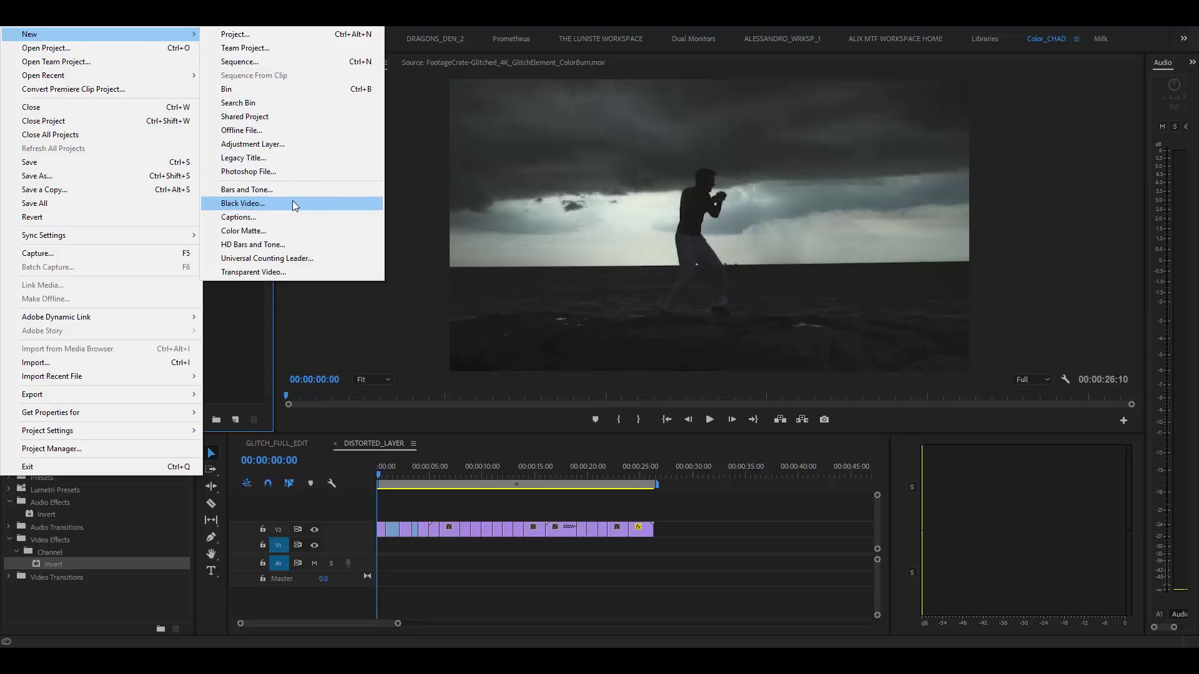
pyautogui.click(275, 143)
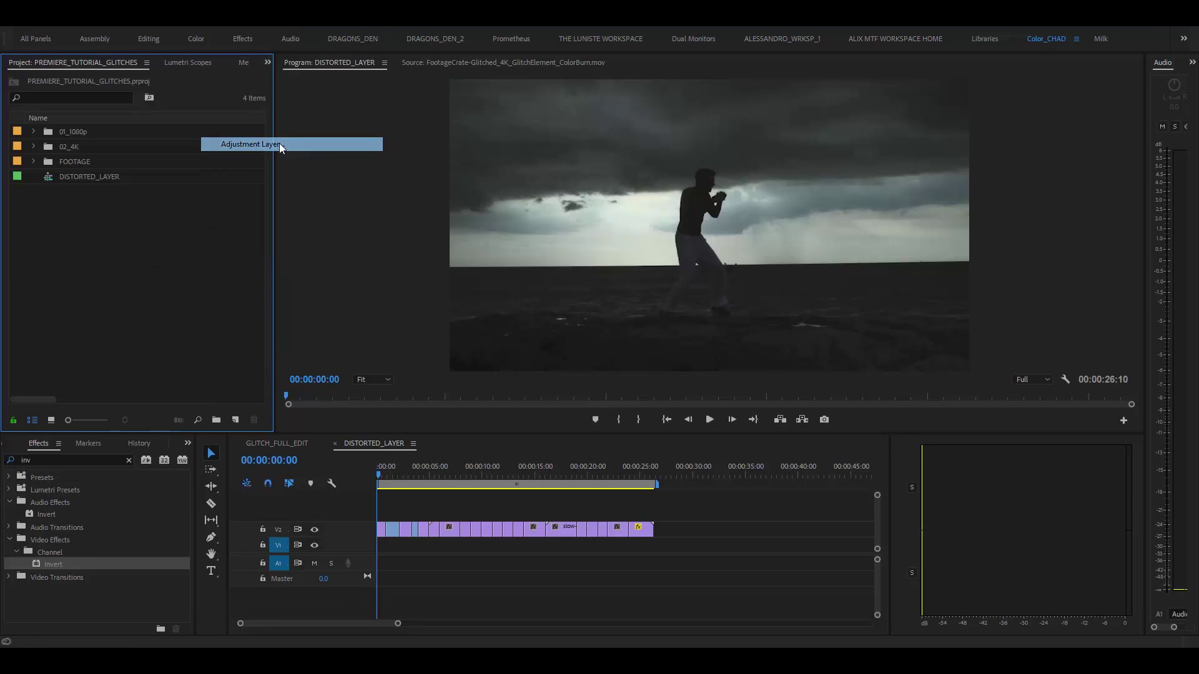
pyautogui.click(621, 376)
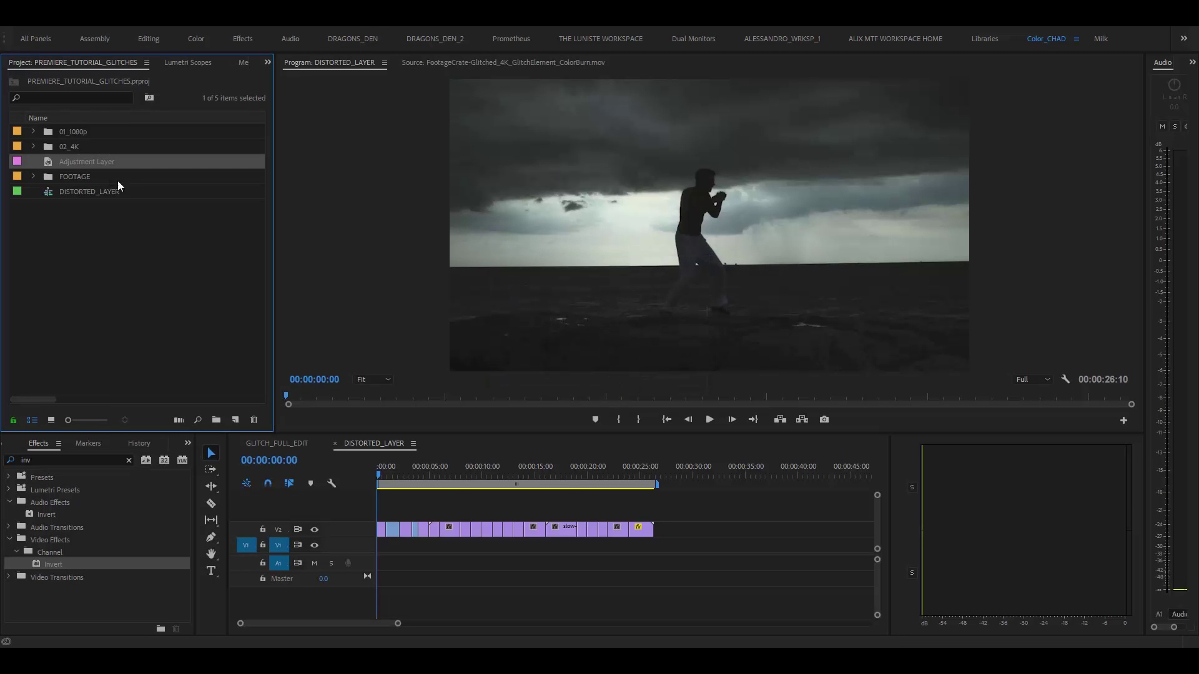
pyautogui.moveTo(103, 164); pyautogui.dragTo(698, 514)
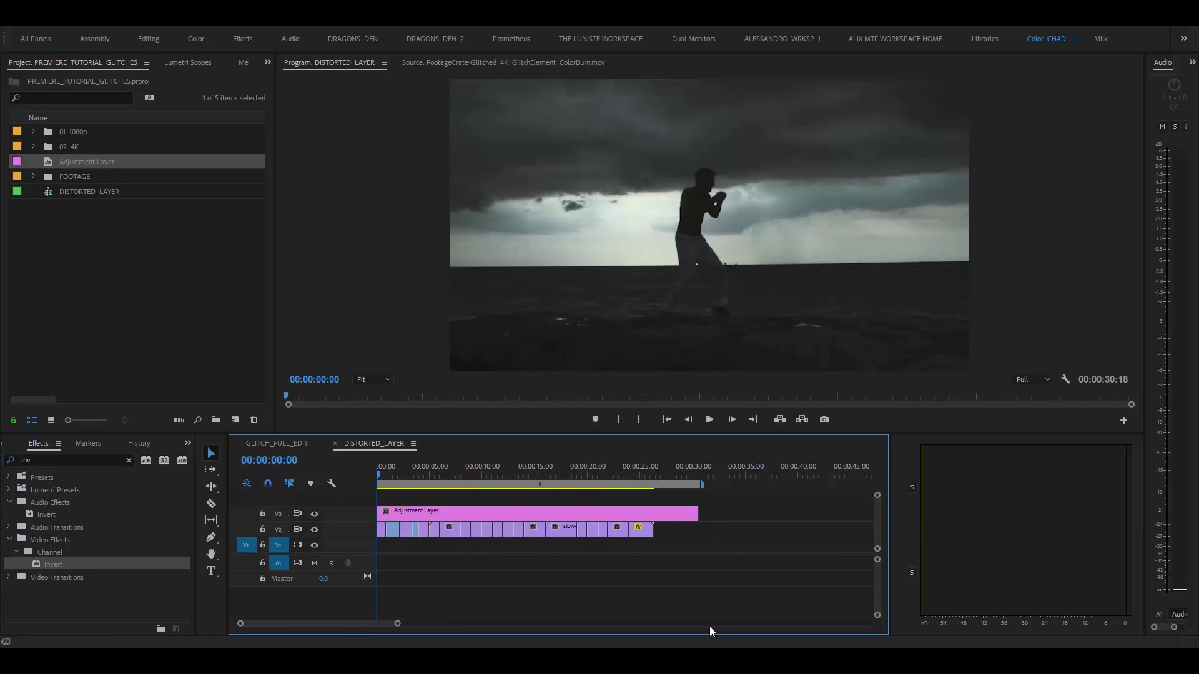
# Find the Transform video effect from the Distort group and apply it to the adjustment layer on V3
pyautogui.click(129, 460)
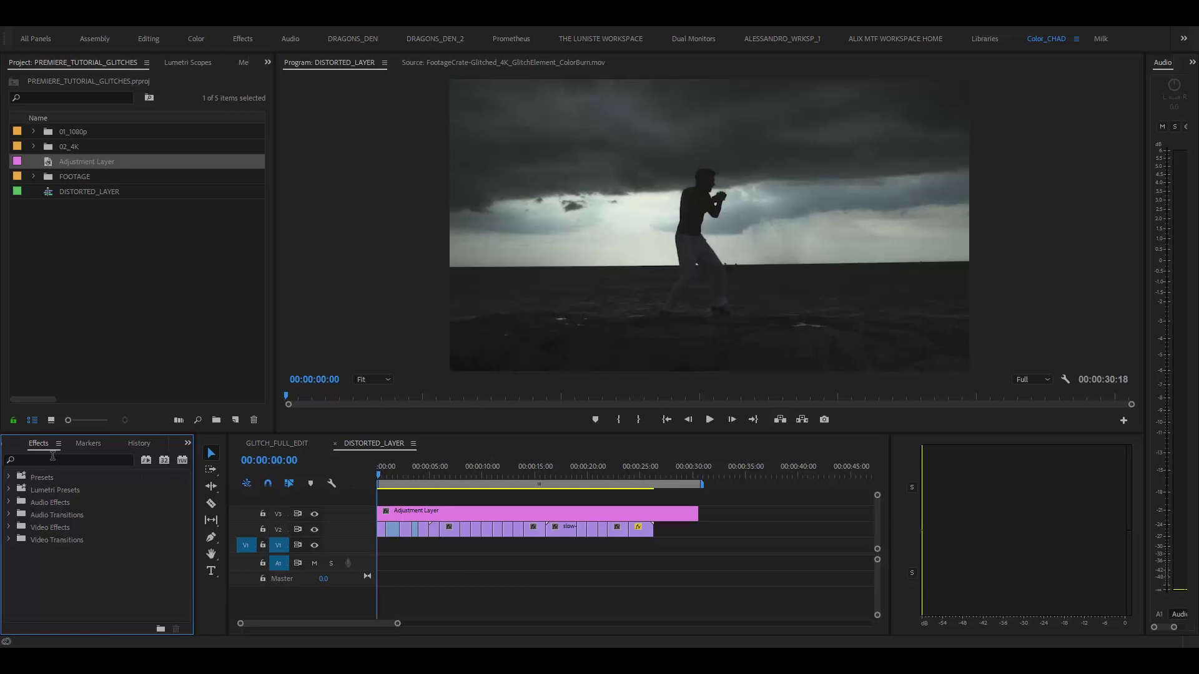
pyautogui.click(41, 459)
pyautogui.write('TRA')
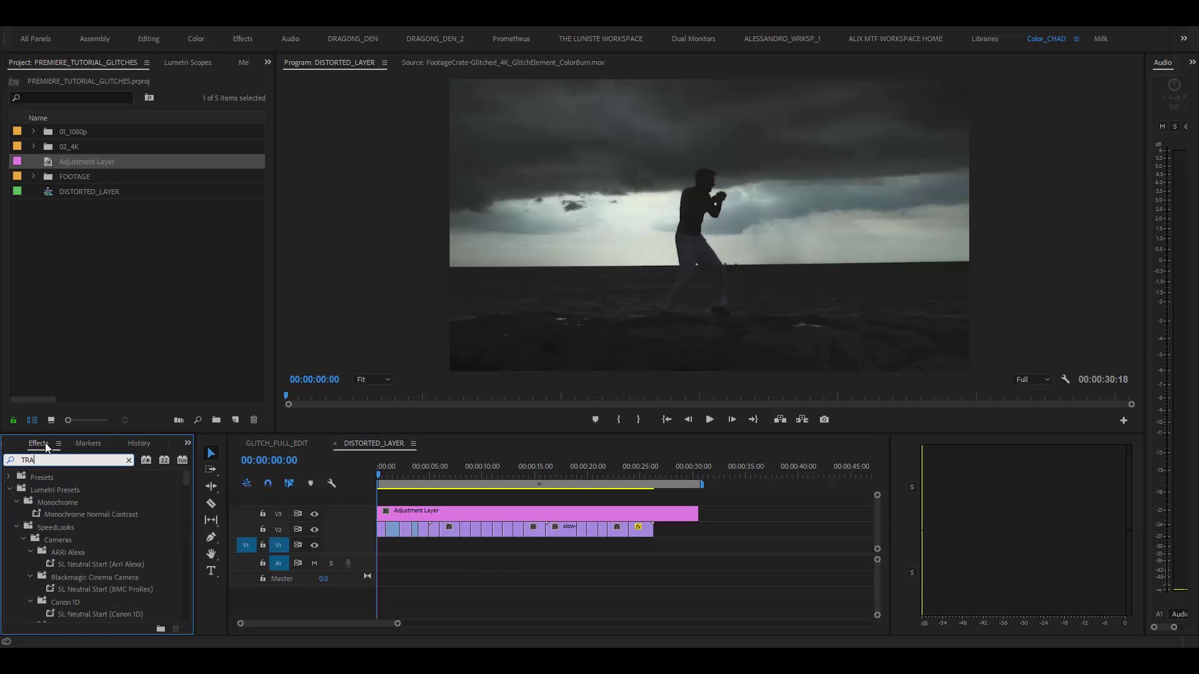
pyautogui.write('NSFORM')
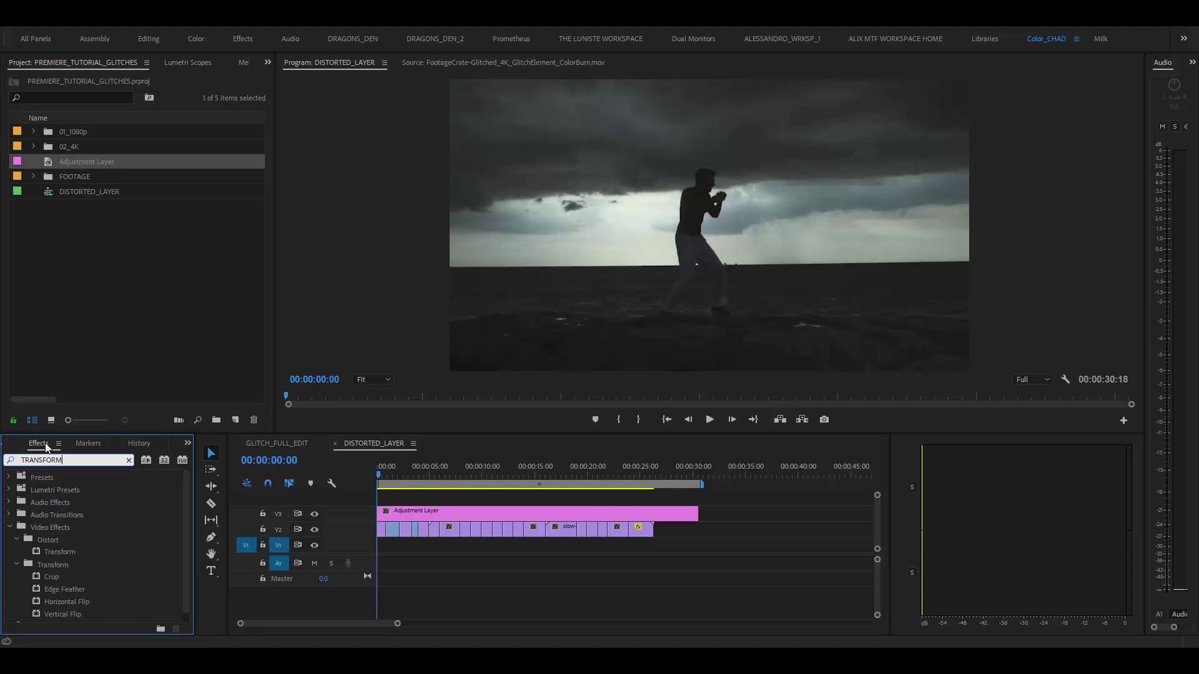
pyautogui.moveTo(52, 554); pyautogui.dragTo(508, 515)
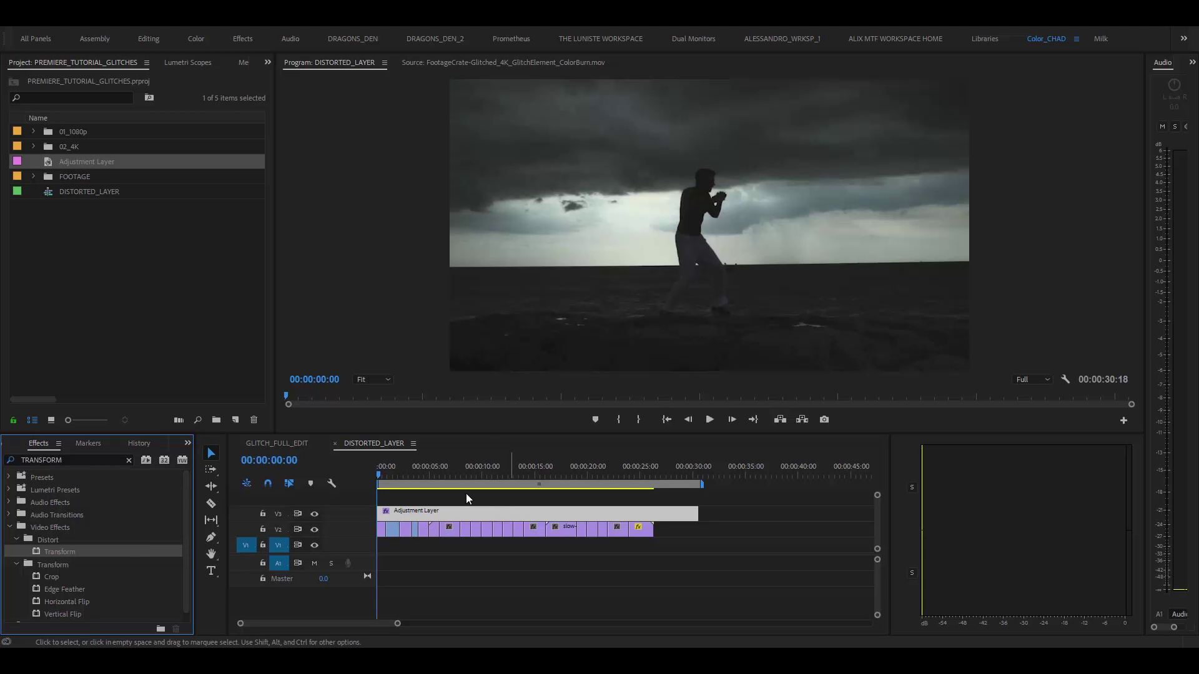
# Set the adjustment layer's Transform effect to scale 115 and skew 2, and preview the distorted footage
pyautogui.click(267, 62)
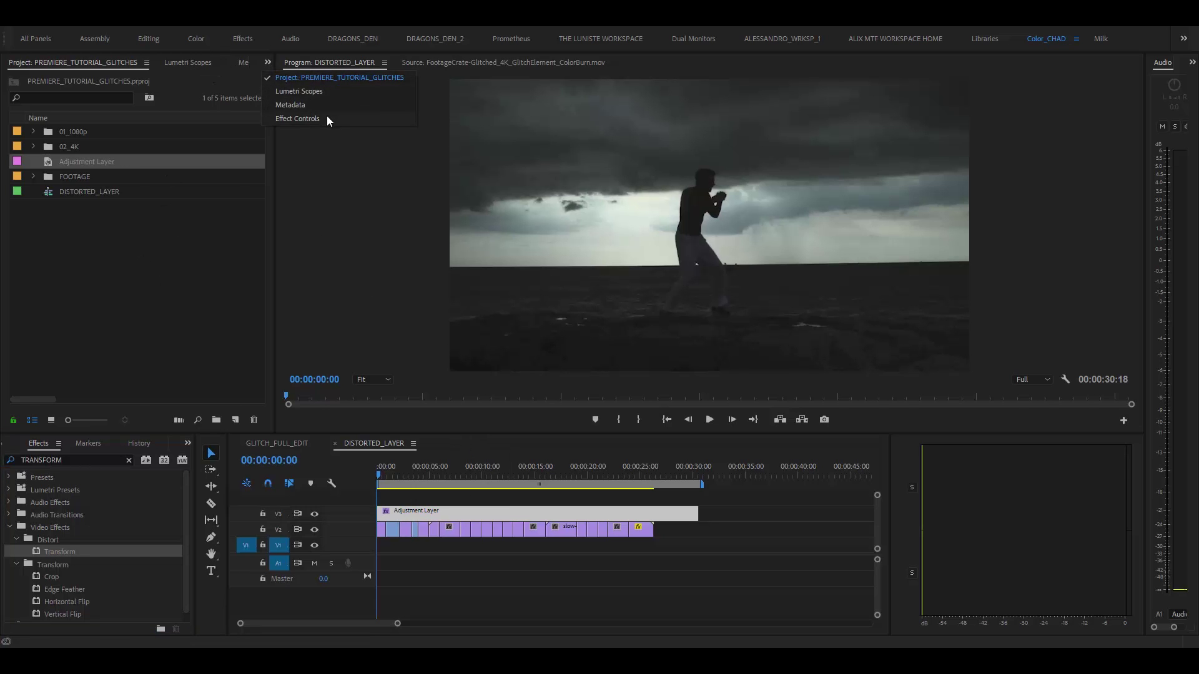
pyautogui.click(297, 119)
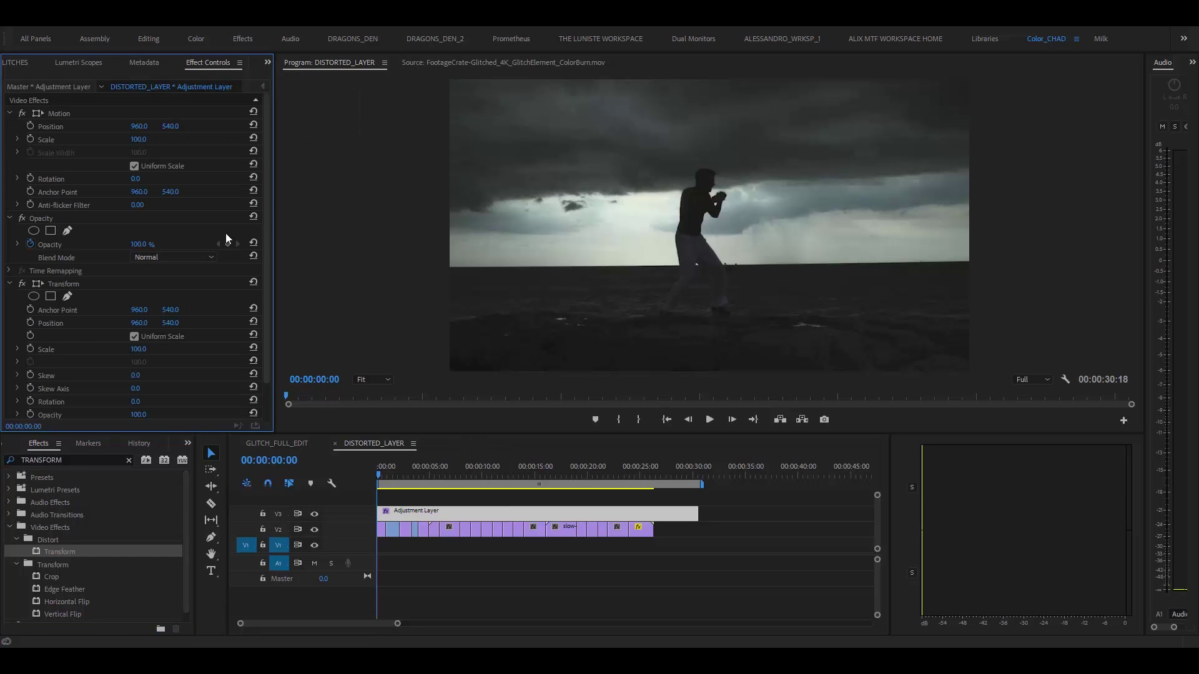
pyautogui.click(61, 284)
pyautogui.moveTo(138, 349)
pyautogui.mouseDown()
pyautogui.moveTo(172, 349)
pyautogui.moveTo(157, 349)
pyautogui.mouseUp()
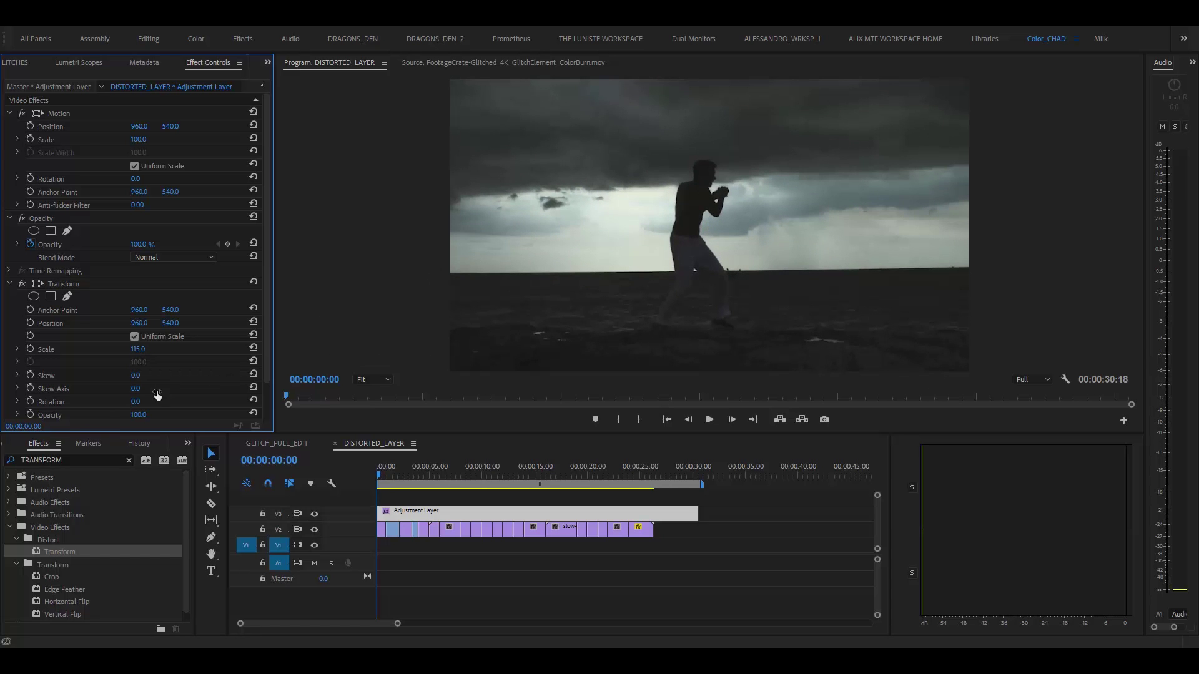
pyautogui.click(135, 376)
pyautogui.write('2')
pyautogui.press('Return')
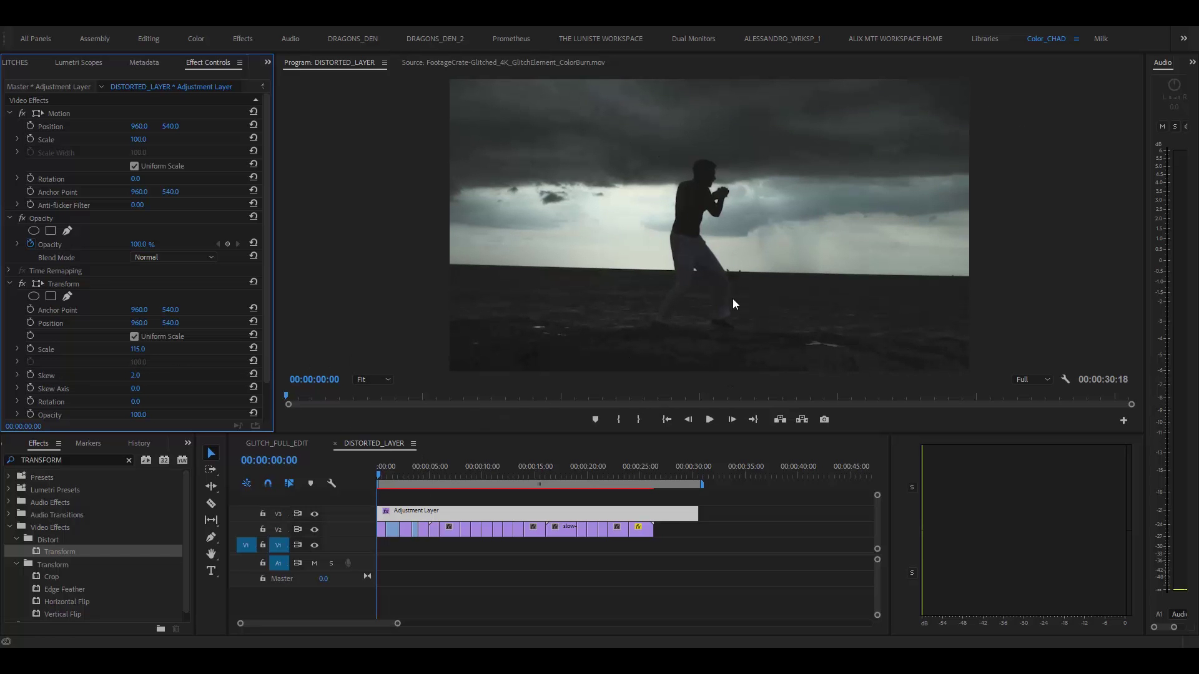
pyautogui.press('space')
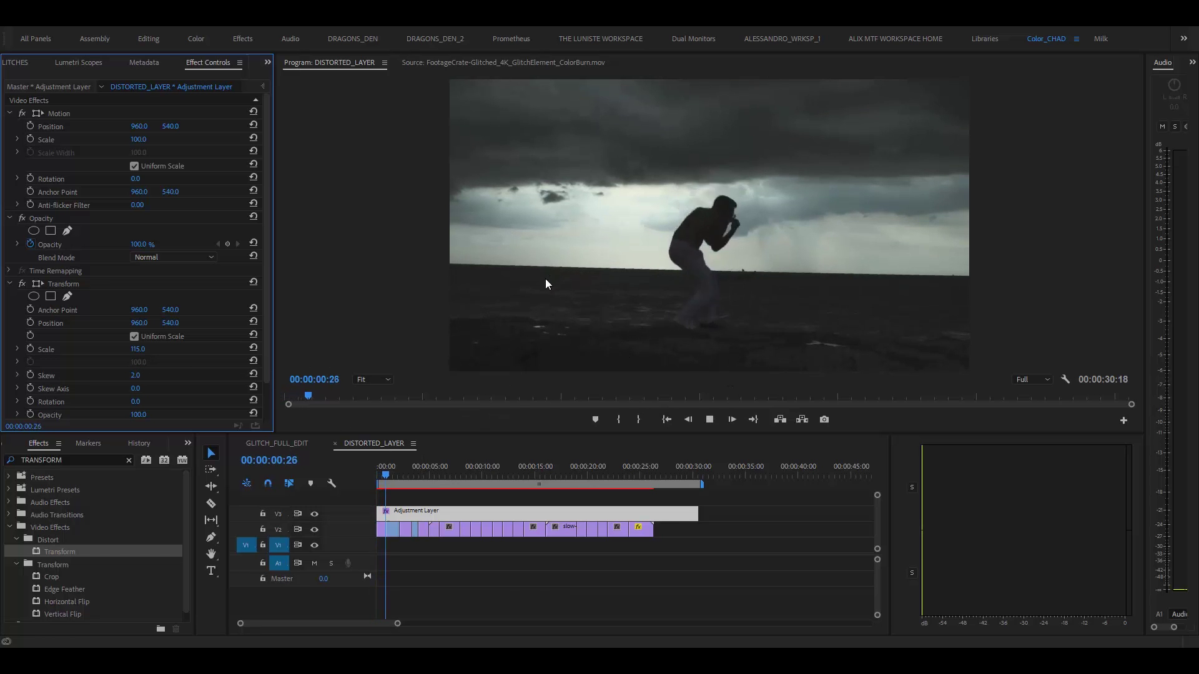
pyautogui.press('space')
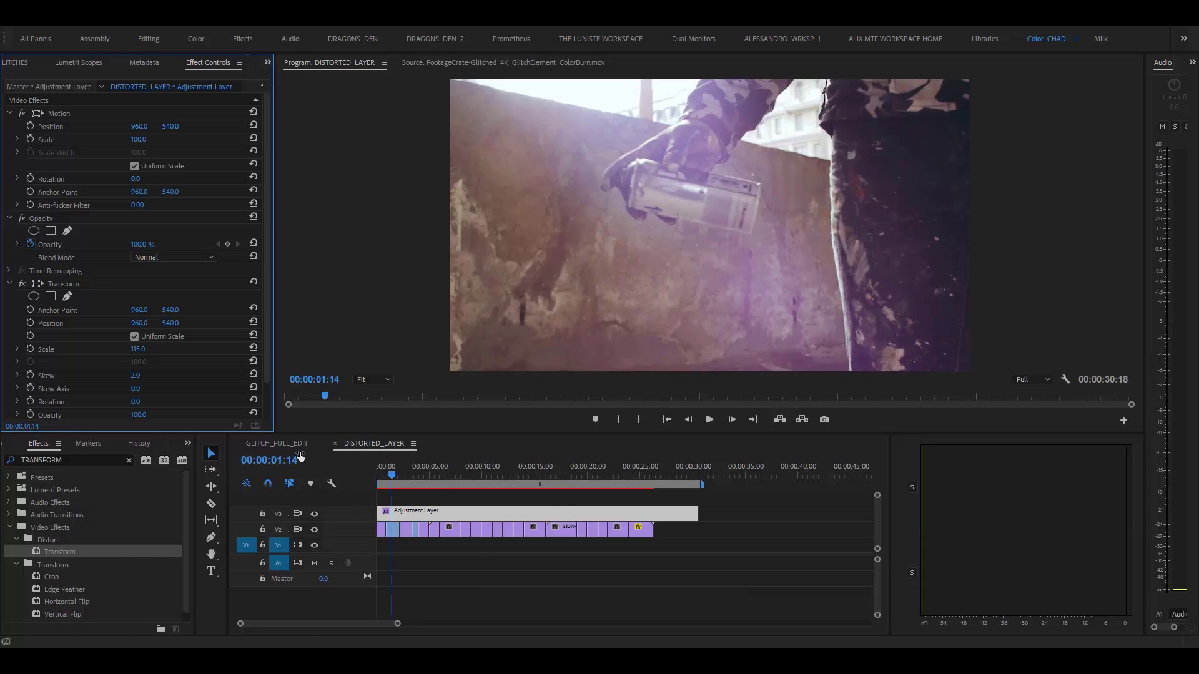
# Return to the GLITCH_FULL_EDIT sequence and expand the 01_1080p bin of glitch clips in the project
pyautogui.click(275, 444)
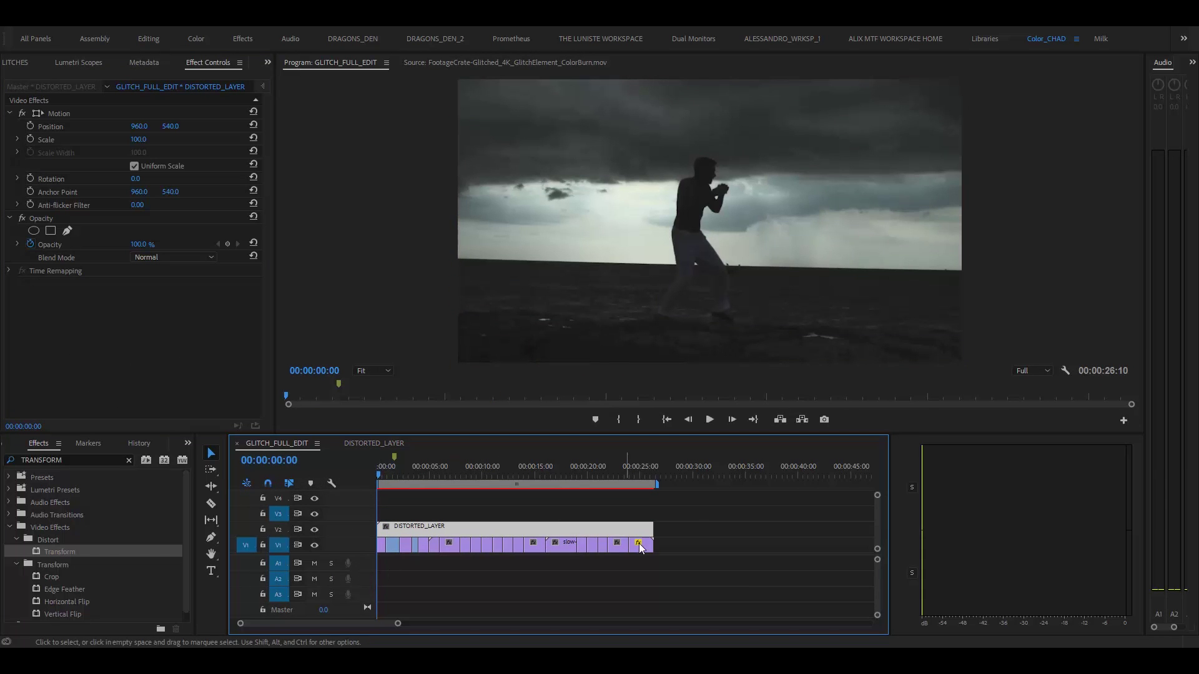
pyautogui.moveTo(681, 560); pyautogui.dragTo(454, 582)
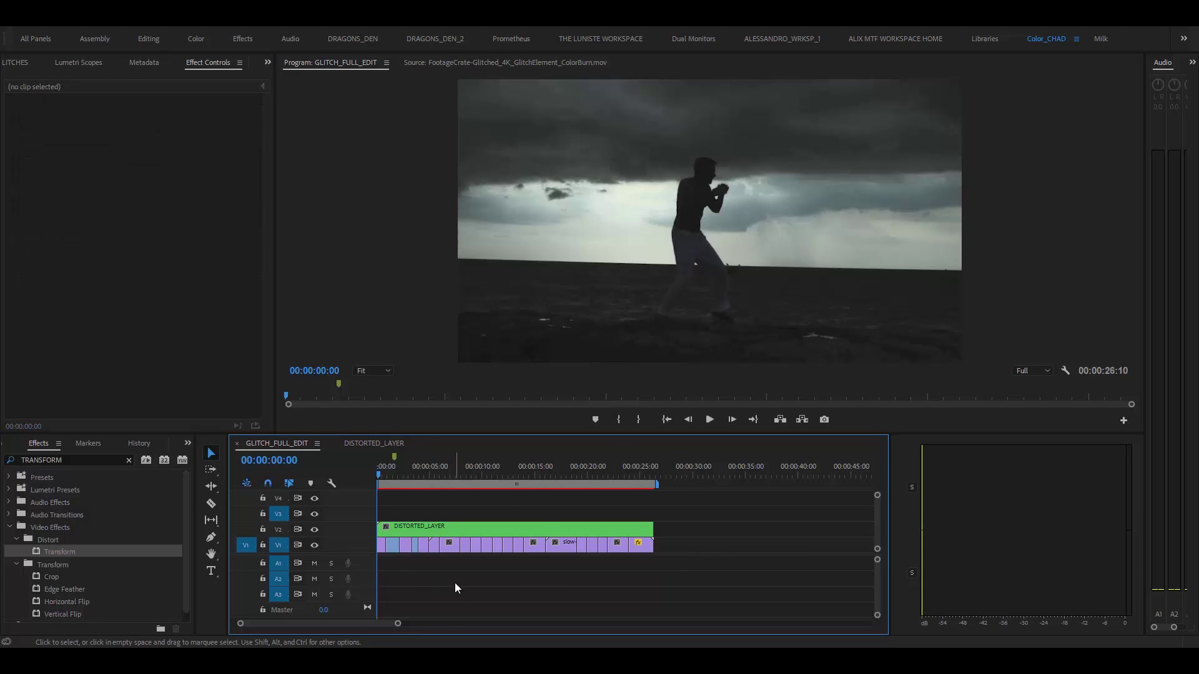
pyautogui.click(437, 529)
pyautogui.click(268, 62)
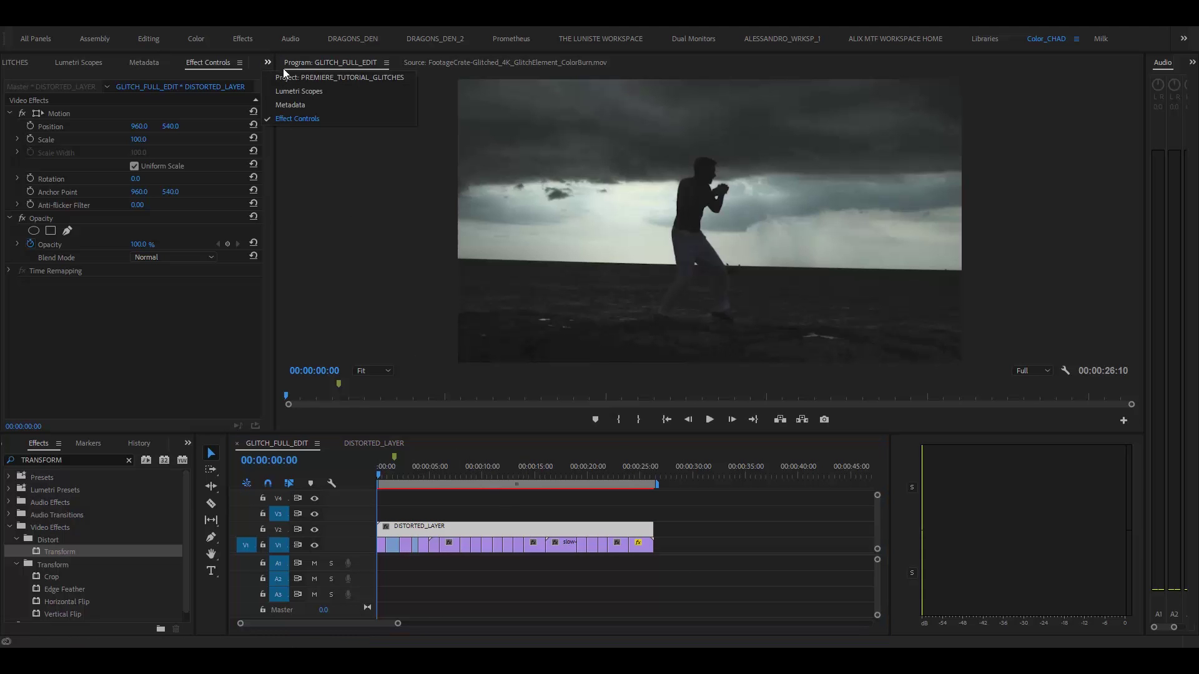
pyautogui.click(343, 77)
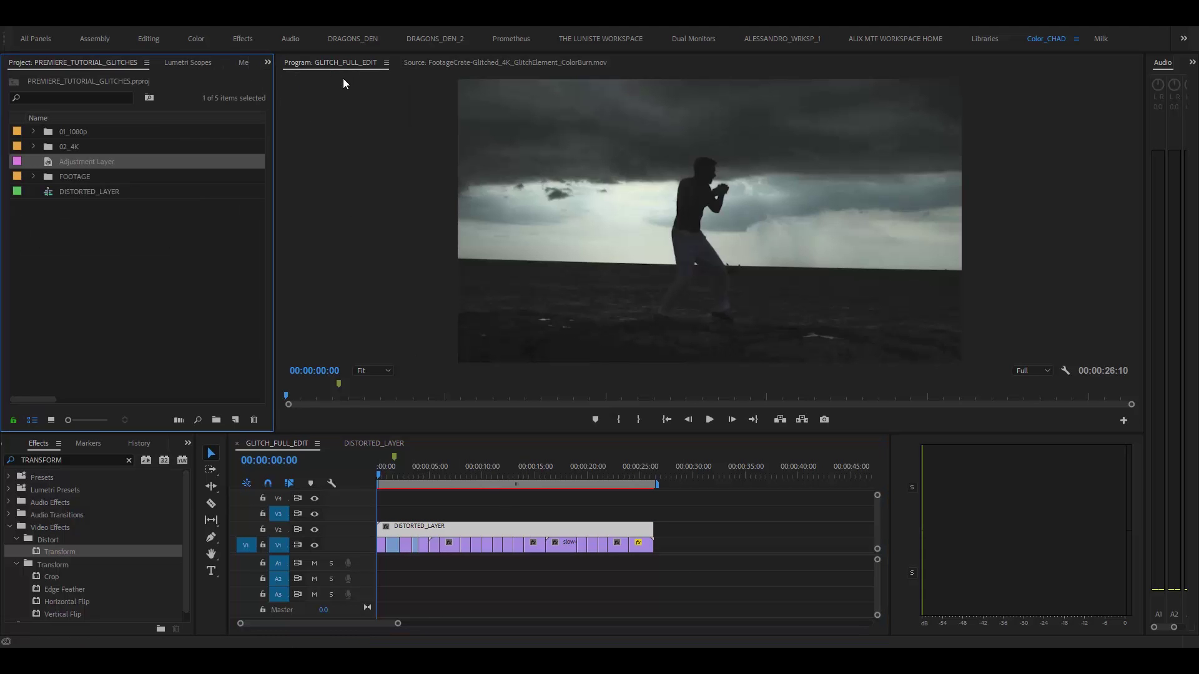
pyautogui.keyDown('ctrl'); pyautogui.click(136, 162); pyautogui.keyUp('ctrl')
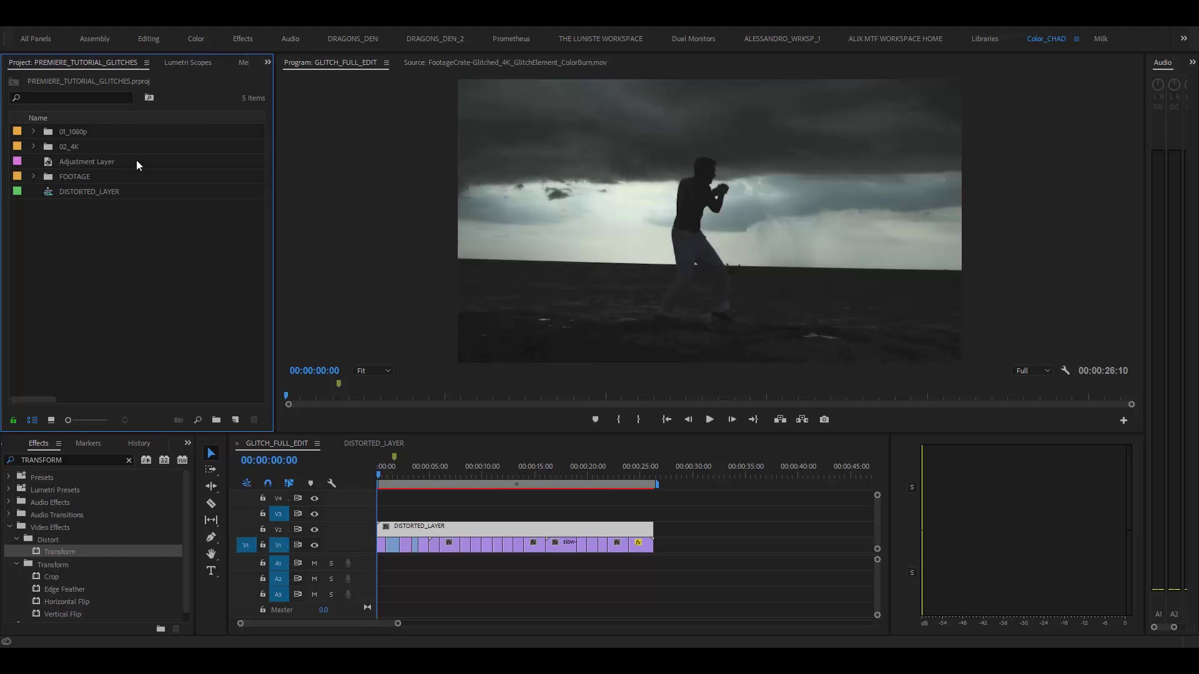
pyautogui.click(78, 147)
pyautogui.click(67, 136)
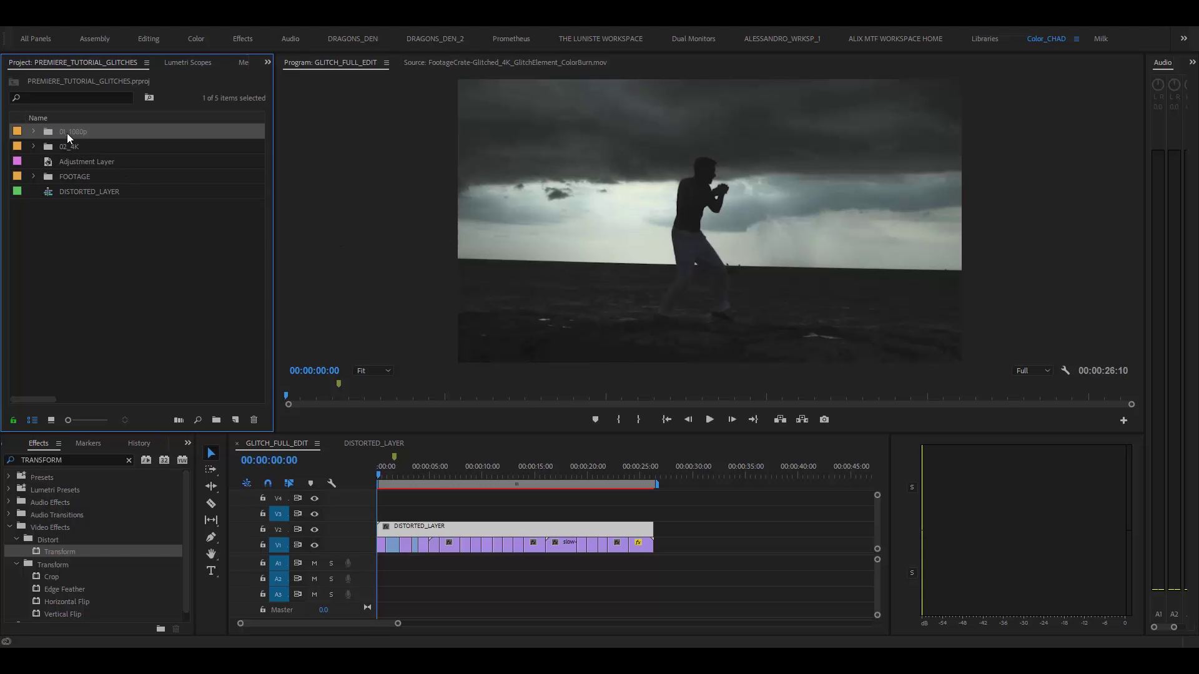
pyautogui.click(33, 132)
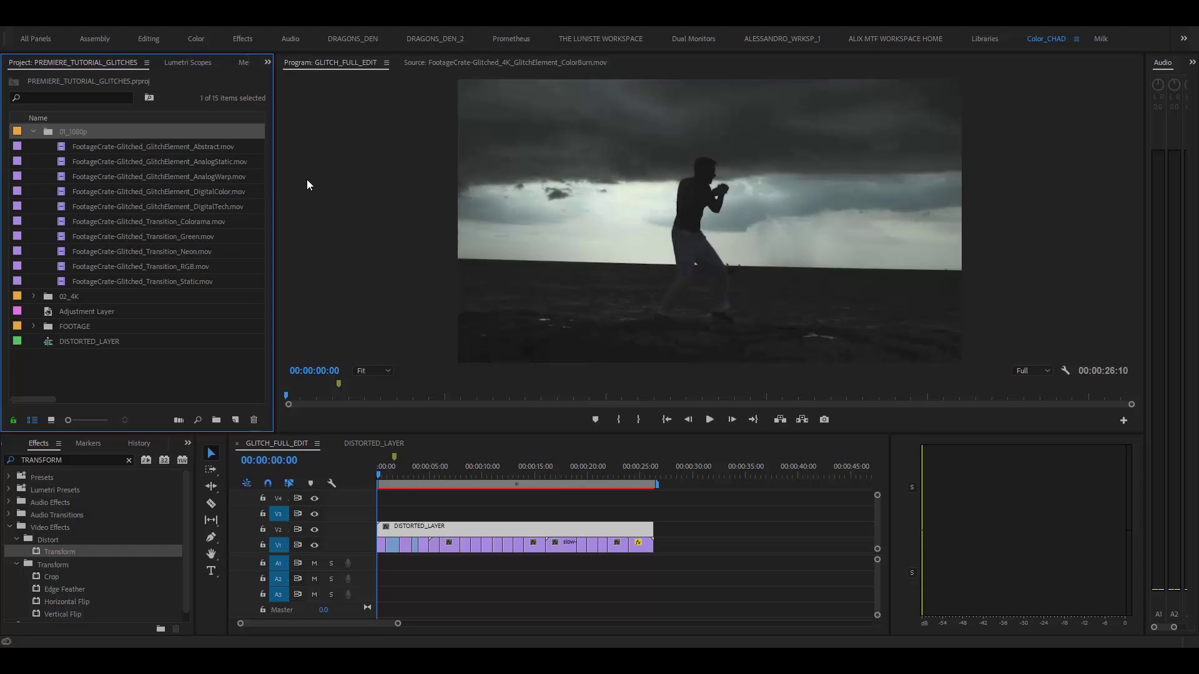
# Place FootageCrate-Glitched_Transition_RGB.mov on V3 above DISTORTED_LAYER, starting at 00:00:00:18
pyautogui.click(251, 266)
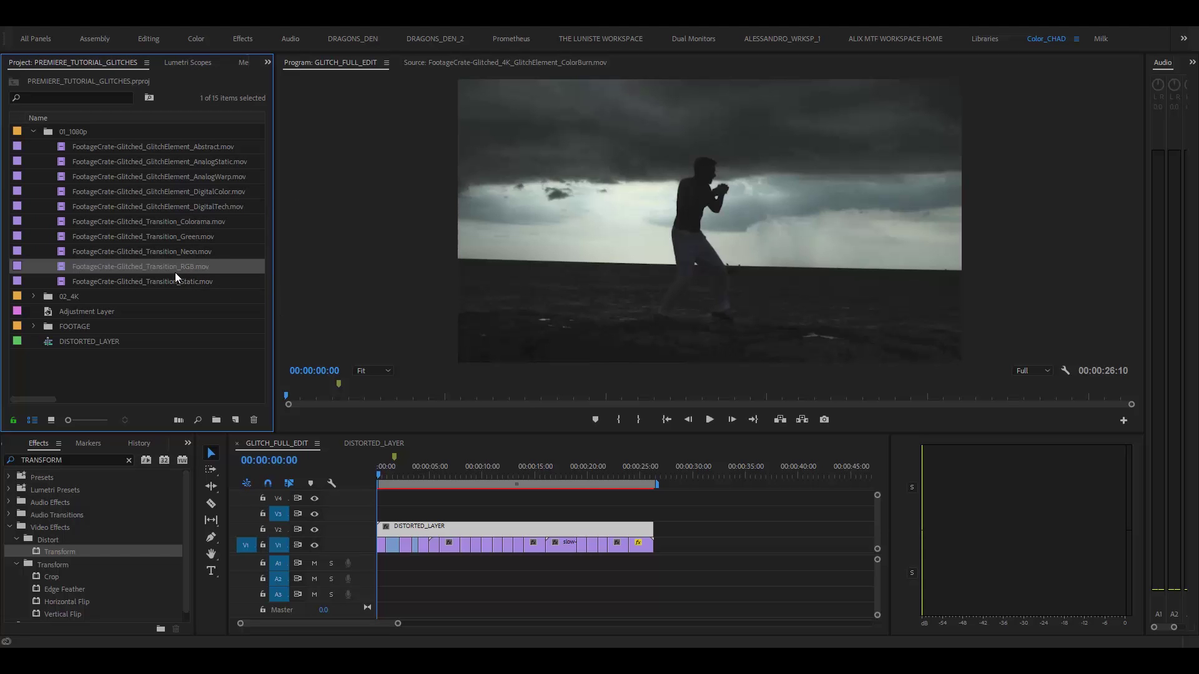
pyautogui.moveTo(167, 271); pyautogui.dragTo(397, 516)
pyautogui.moveTo(399, 469); pyautogui.dragTo(384, 467)
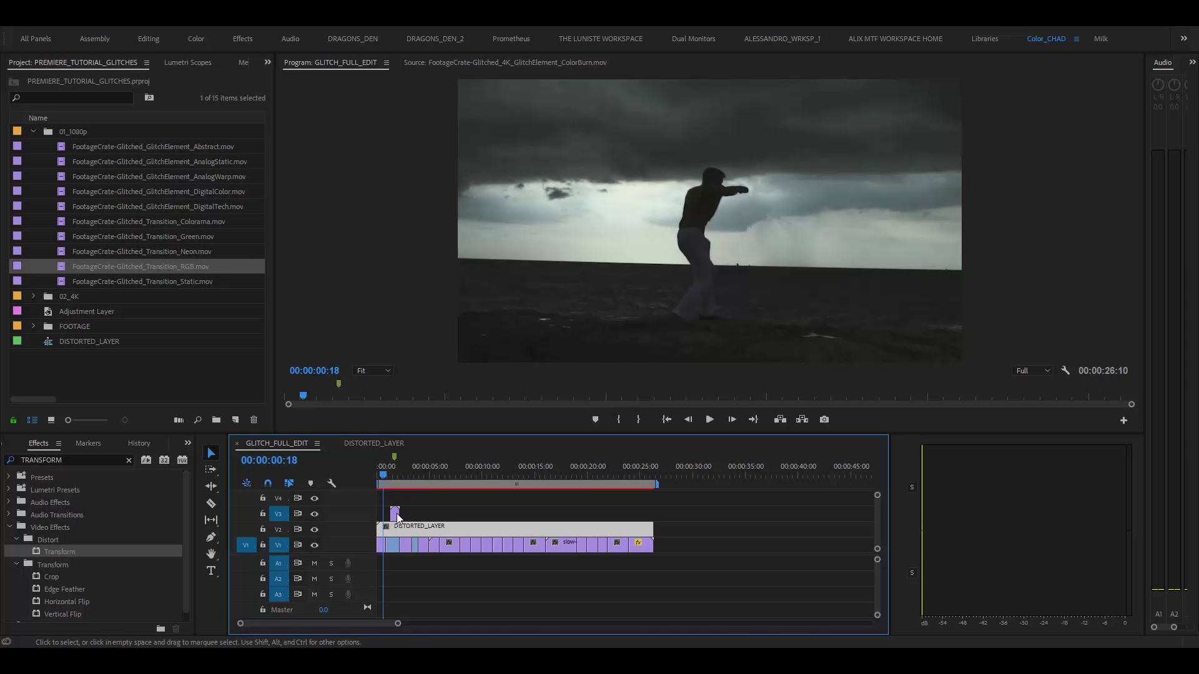
pyautogui.moveTo(397, 515); pyautogui.dragTo(389, 515)
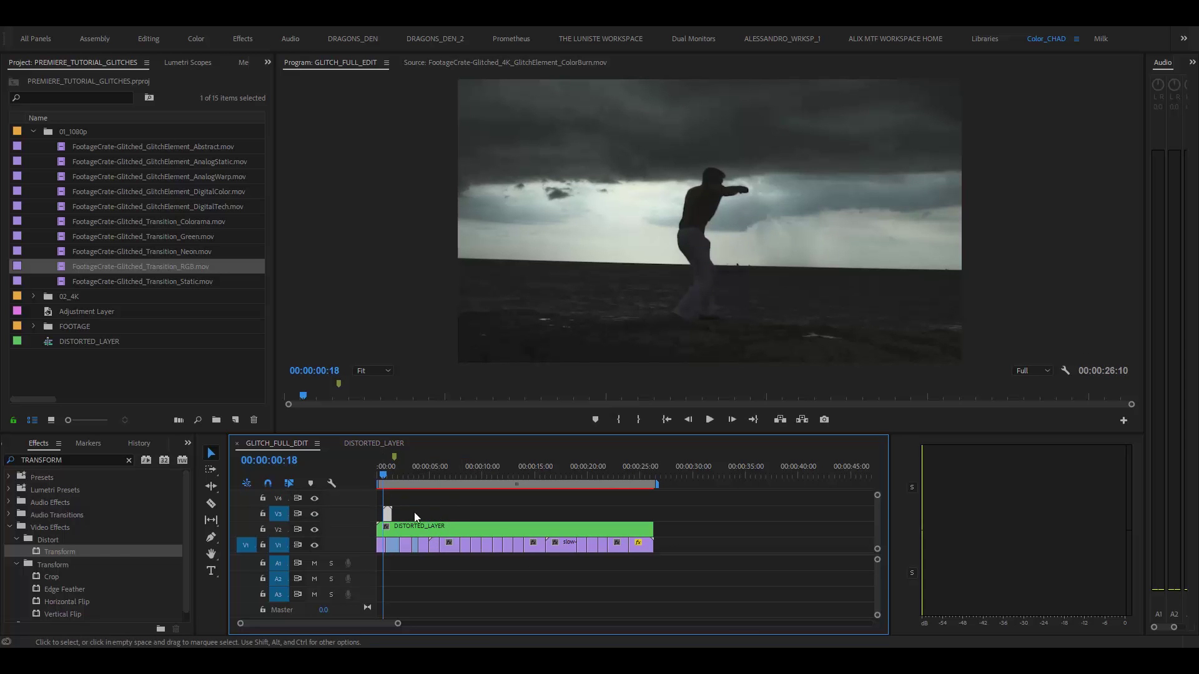
# Find the Set Matte video effect and apply it to the DISTORTED_LAYER clip on V2
pyautogui.click(91, 459)
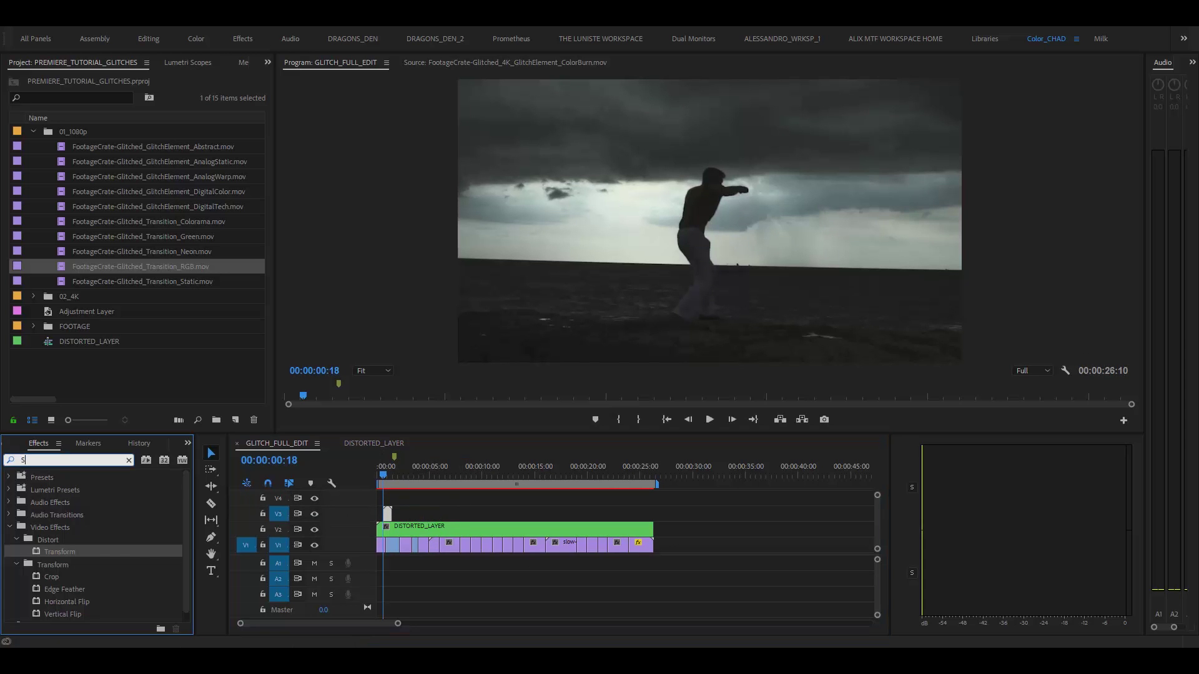
pyautogui.write('SET MATTE')
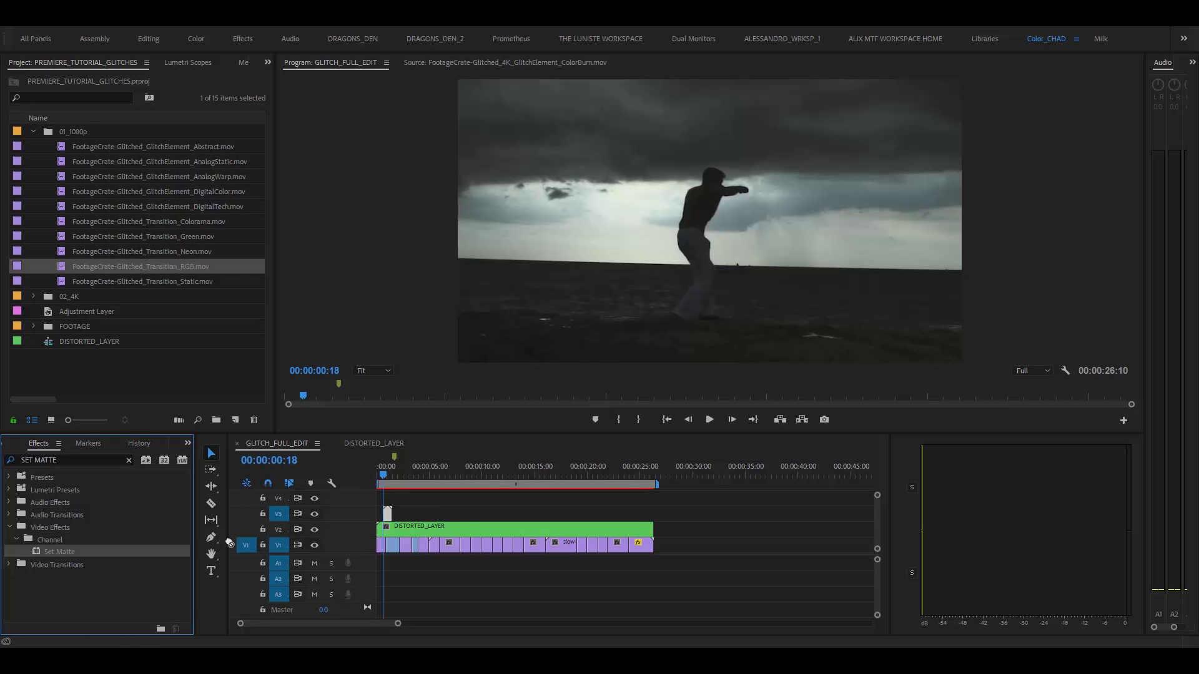
pyautogui.click(455, 530)
# Set DISTORTED_LAYER's Set Matte effect to take its matte from Video 3 using Lightness, and preview the glitch at 00:00:00:25
pyautogui.click(268, 62)
pyautogui.click(294, 118)
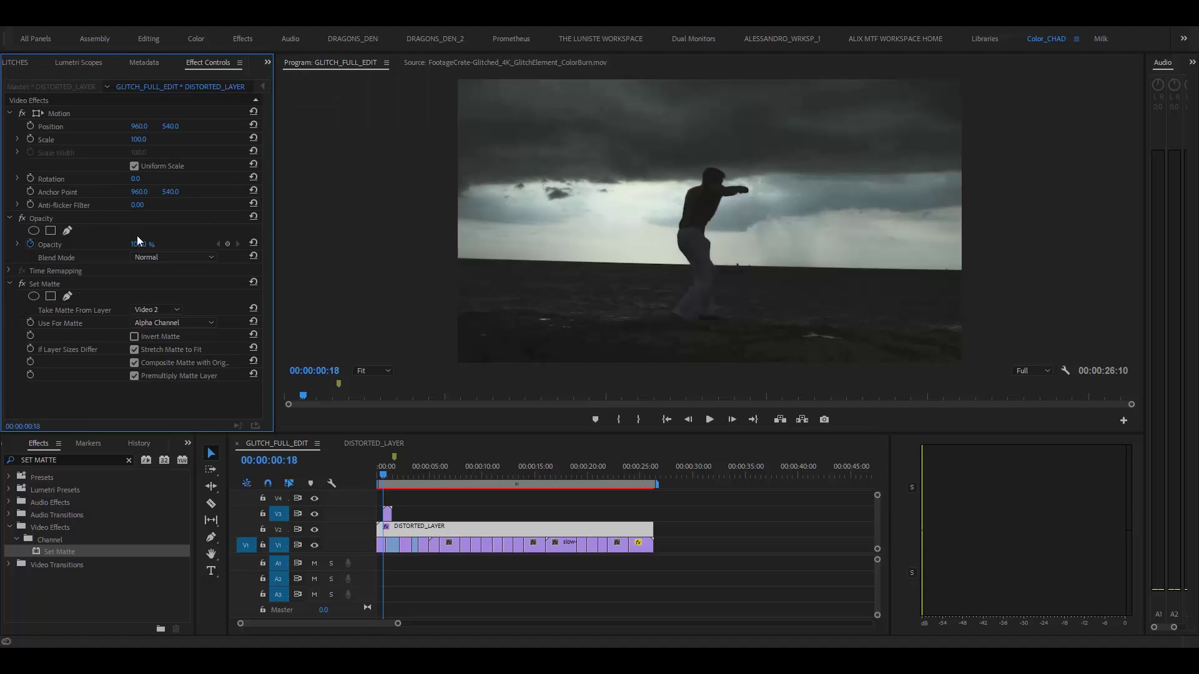
pyautogui.click(44, 284)
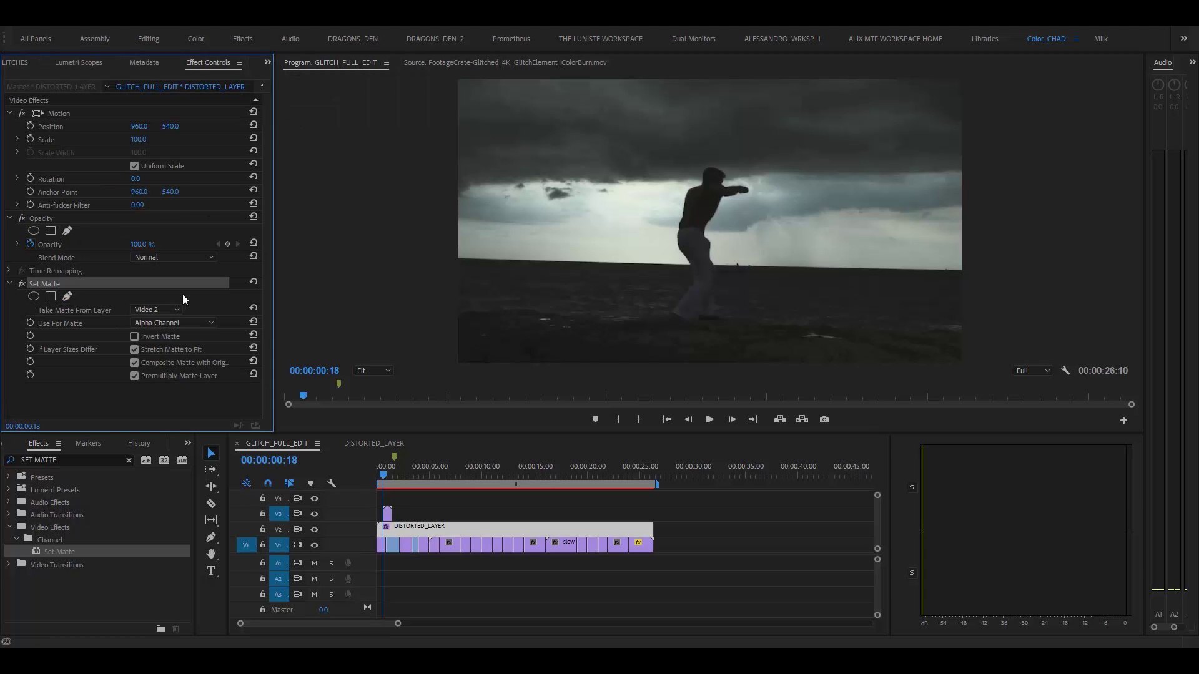
pyautogui.click(144, 309)
pyautogui.click(180, 367)
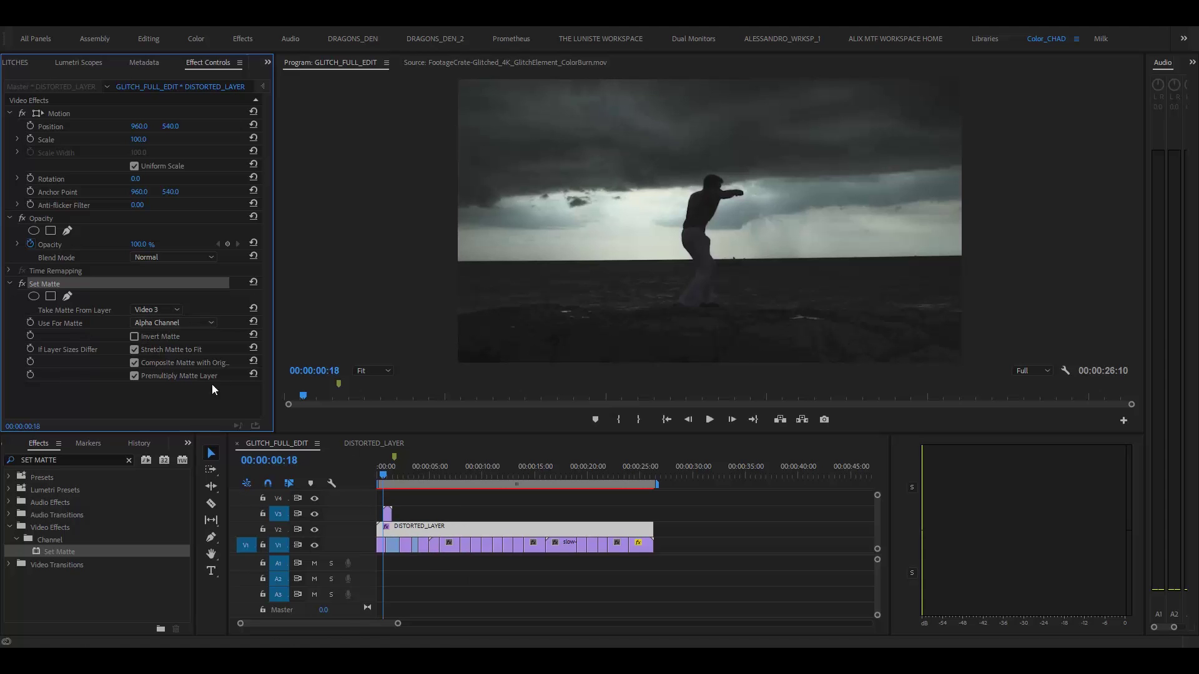
pyautogui.click(165, 321)
pyautogui.click(189, 419)
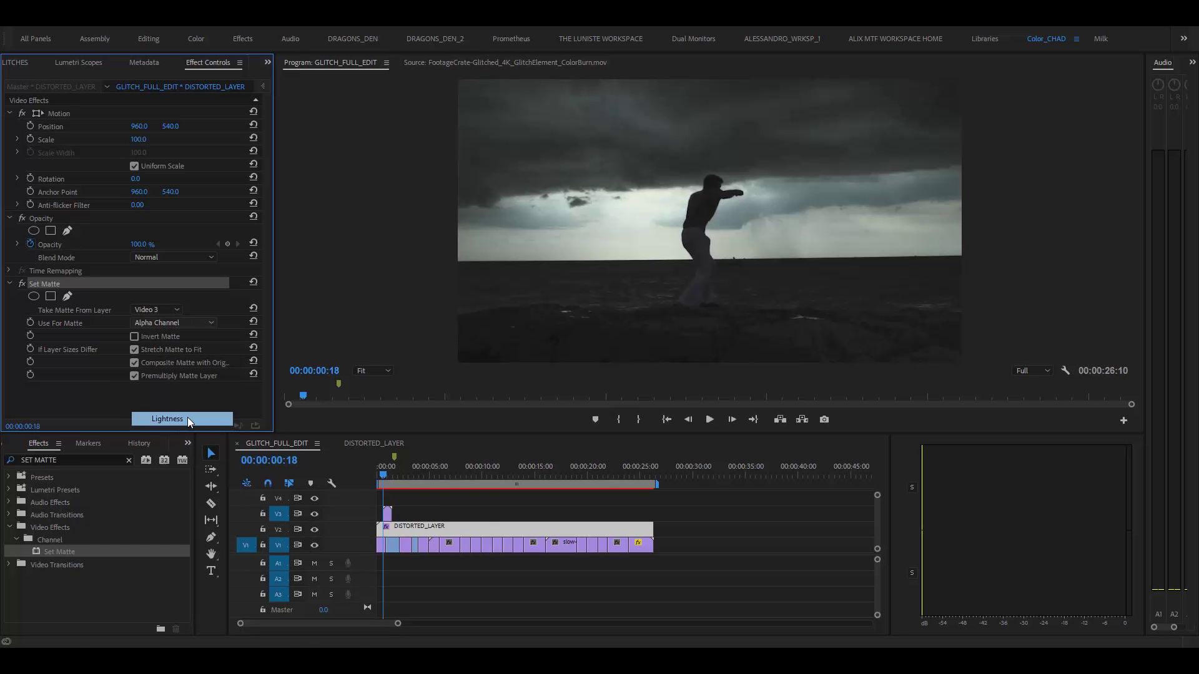
pyautogui.click(383, 480)
pyautogui.moveTo(383, 480); pyautogui.dragTo(385, 479)
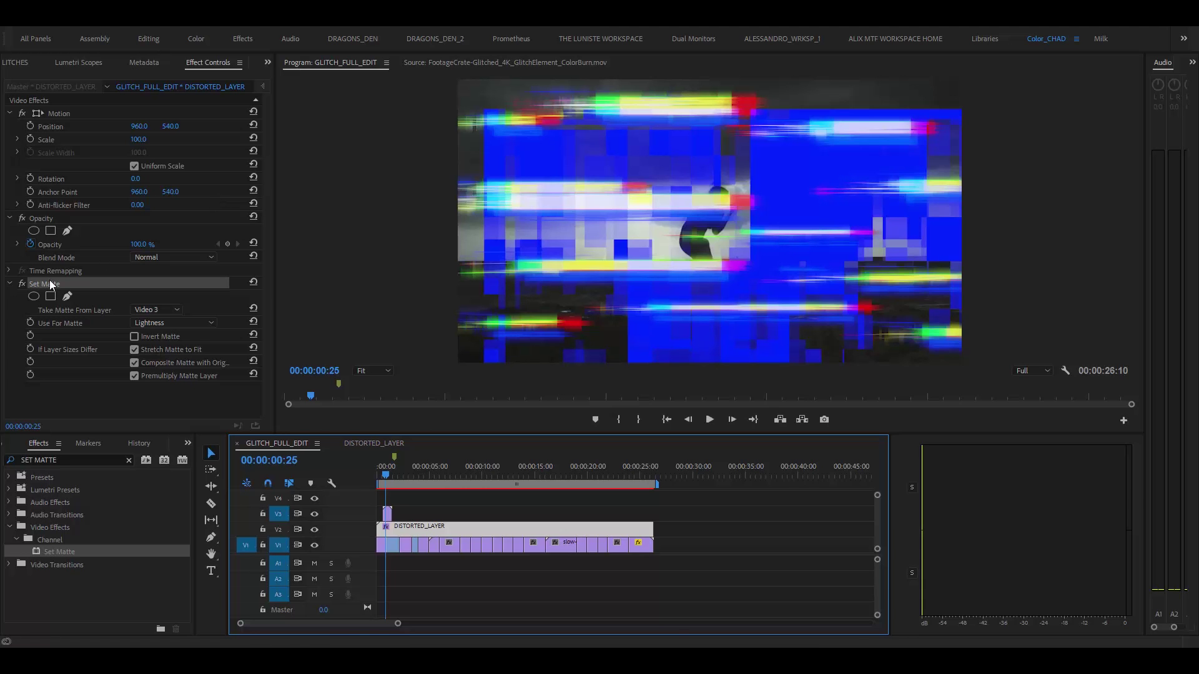
# Set the RGB transition clip's opacity blend mode to Color and play the sequence from the start
pyautogui.click(387, 513)
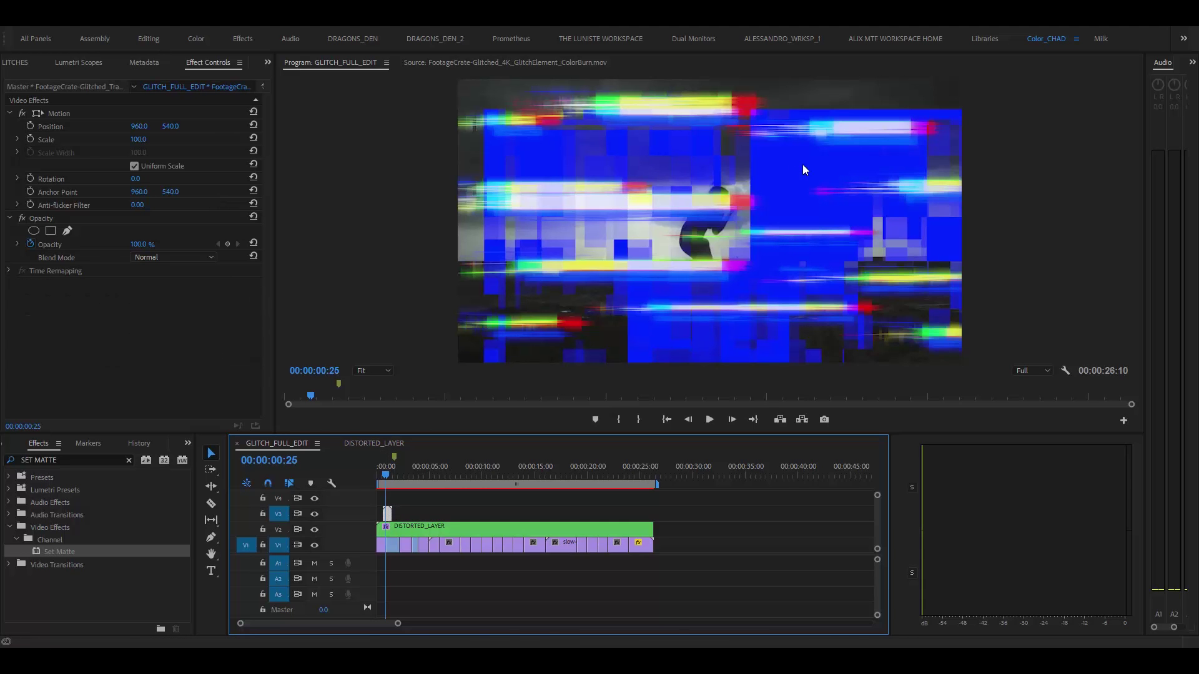
pyautogui.click(41, 218)
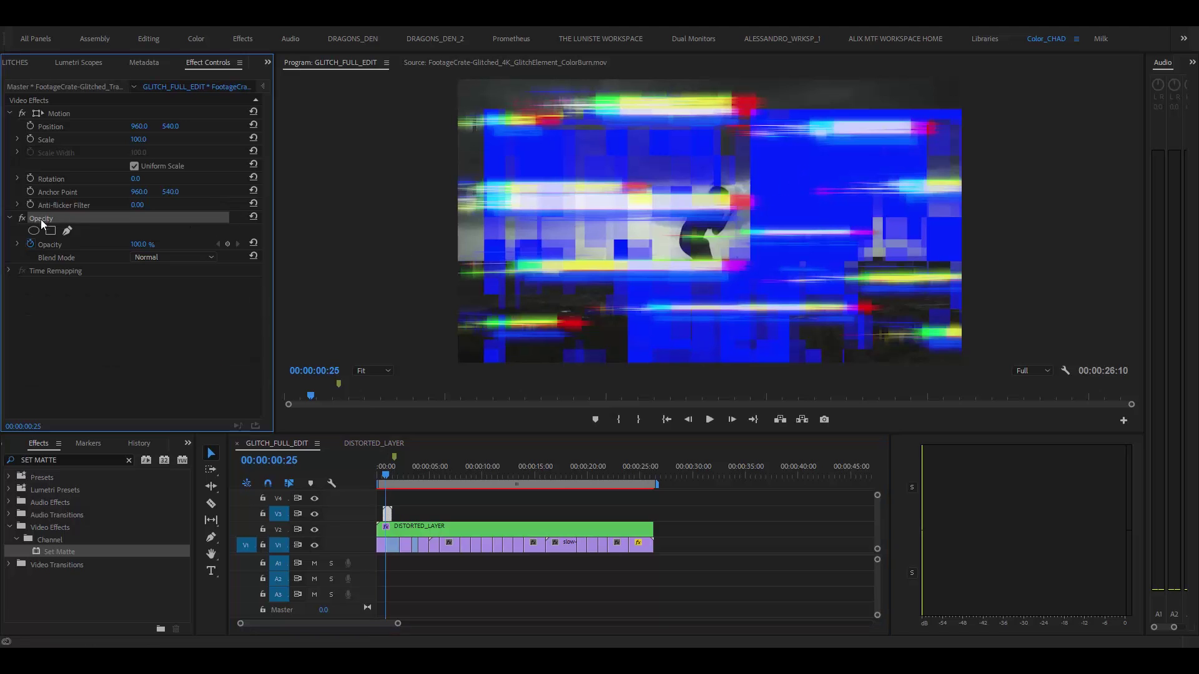
pyautogui.click(179, 257)
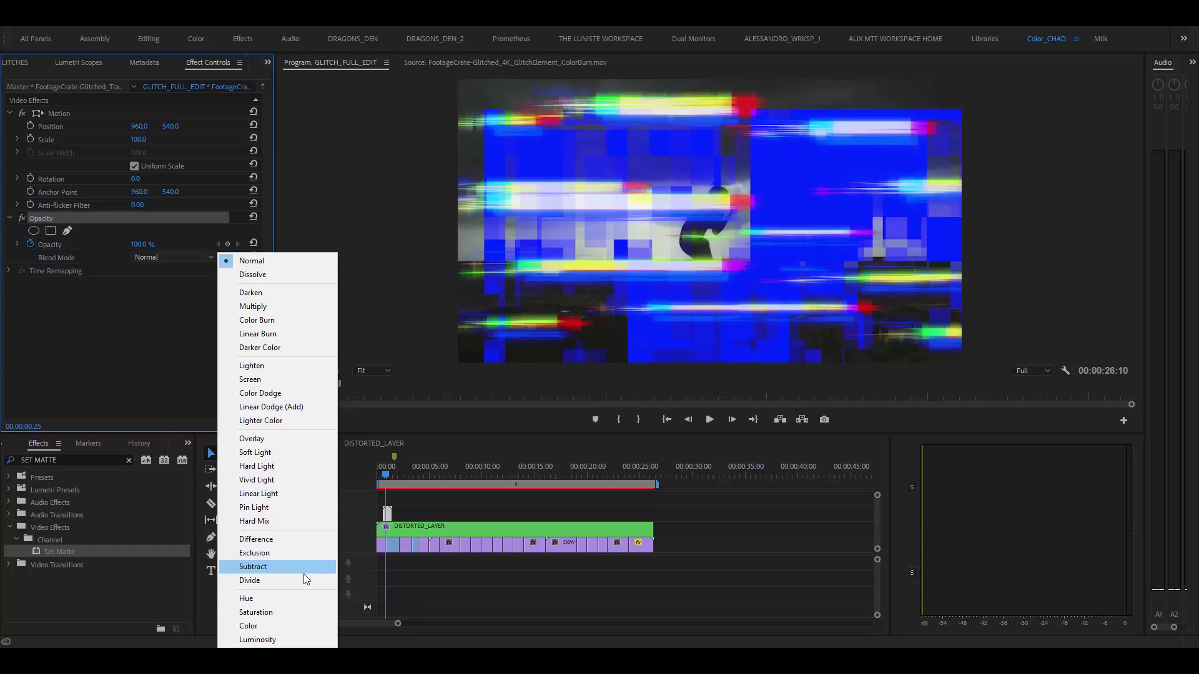
pyautogui.click(272, 626)
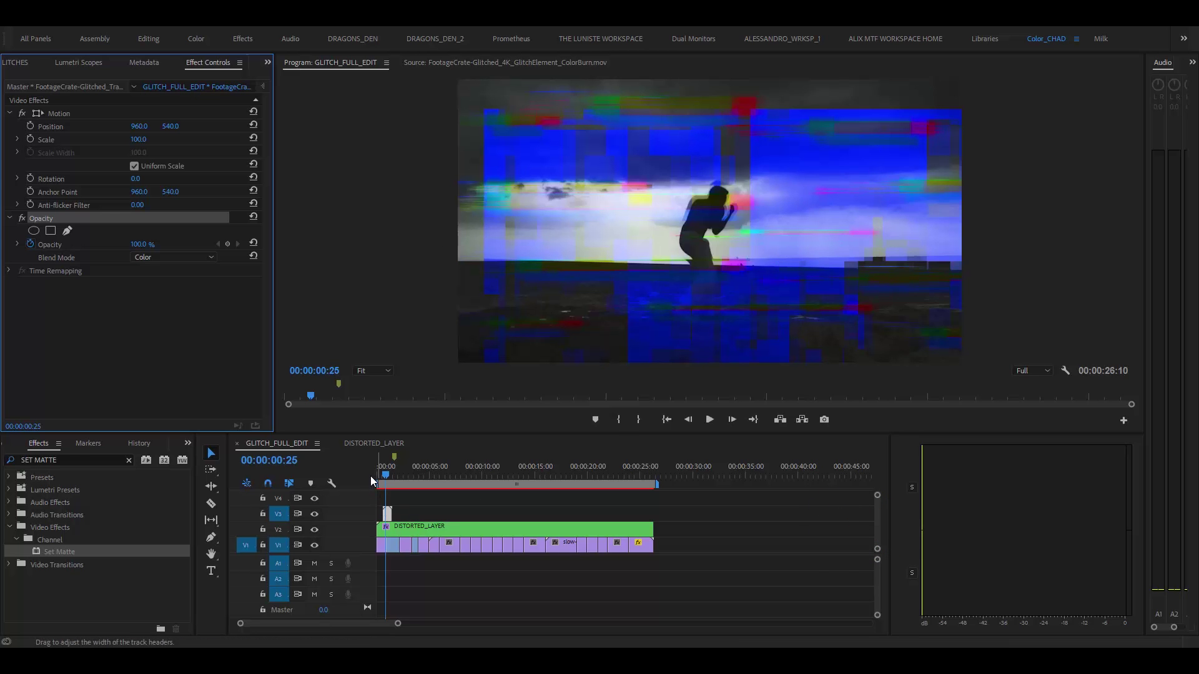
pyautogui.moveTo(389, 472); pyautogui.dragTo(376, 470)
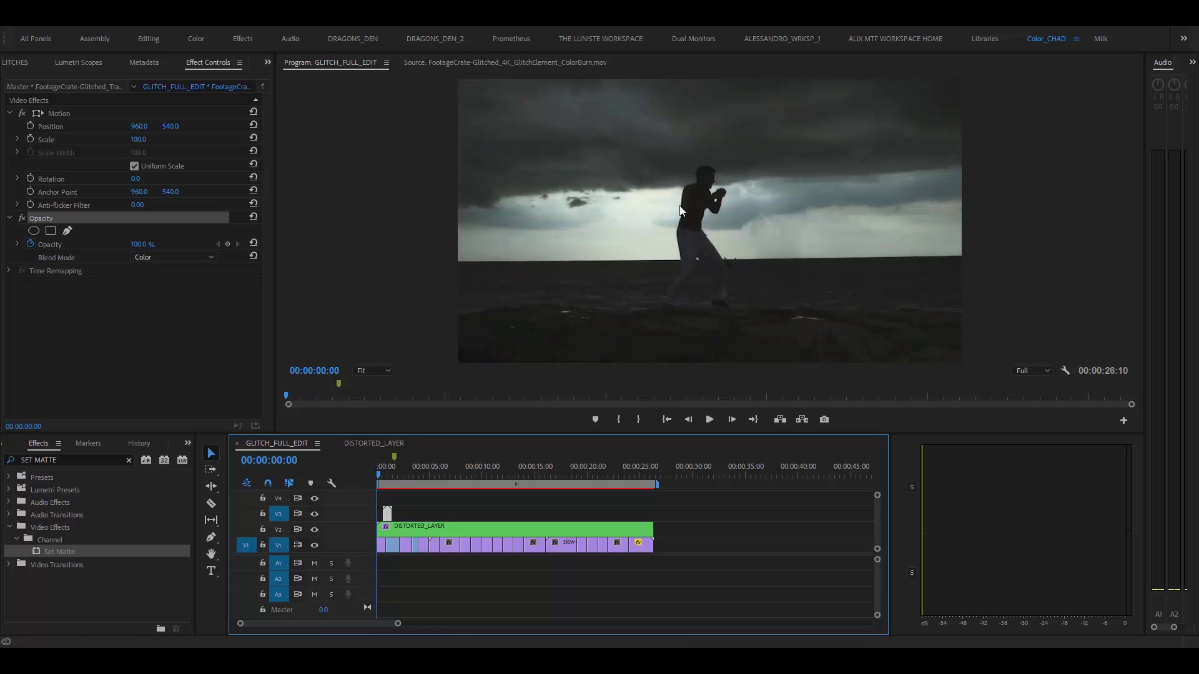
pyautogui.press('space')
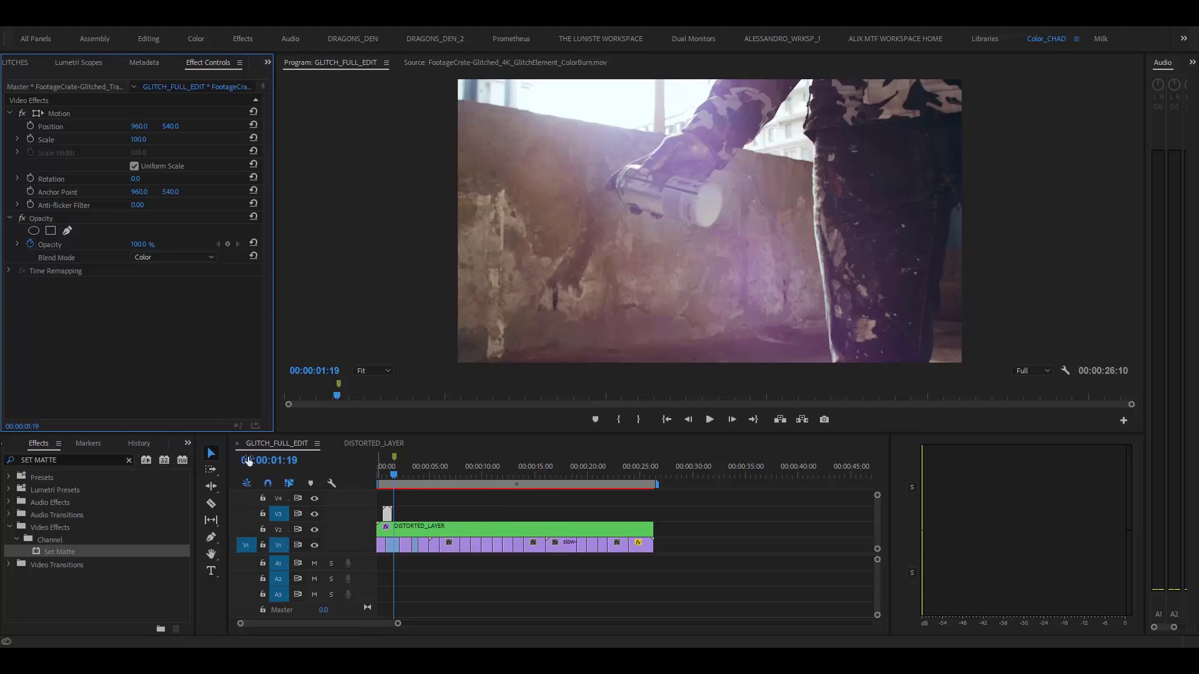
# Replace the RGB transition on V3 with FootageCrate-Glitched_Transition_Neon.mov, keeping its effects, and play back the result
pyautogui.click(264, 62)
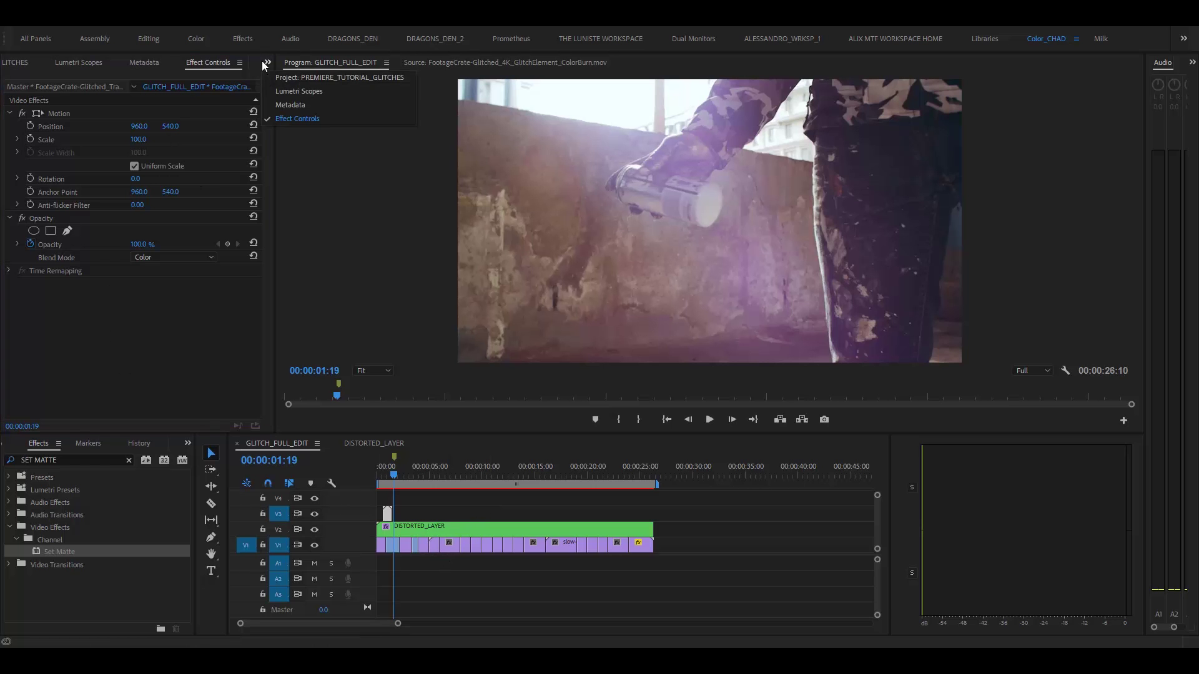
pyautogui.click(289, 78)
pyautogui.click(392, 475)
pyautogui.moveTo(393, 475); pyautogui.dragTo(389, 467)
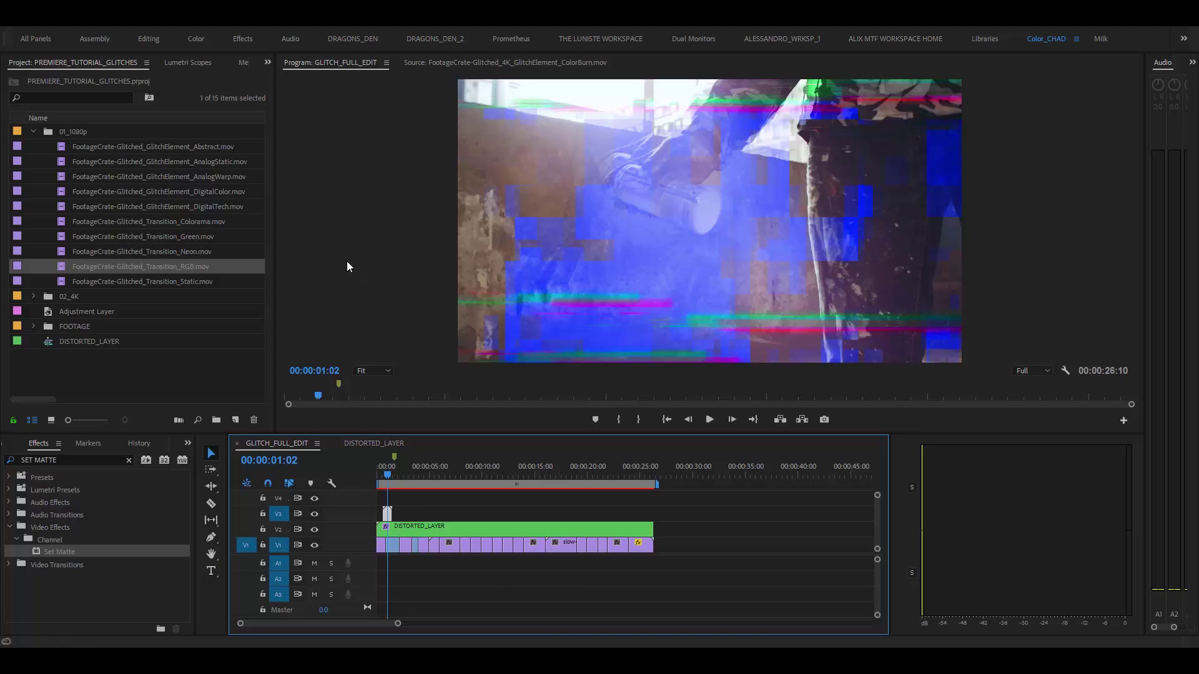
pyautogui.click(215, 255)
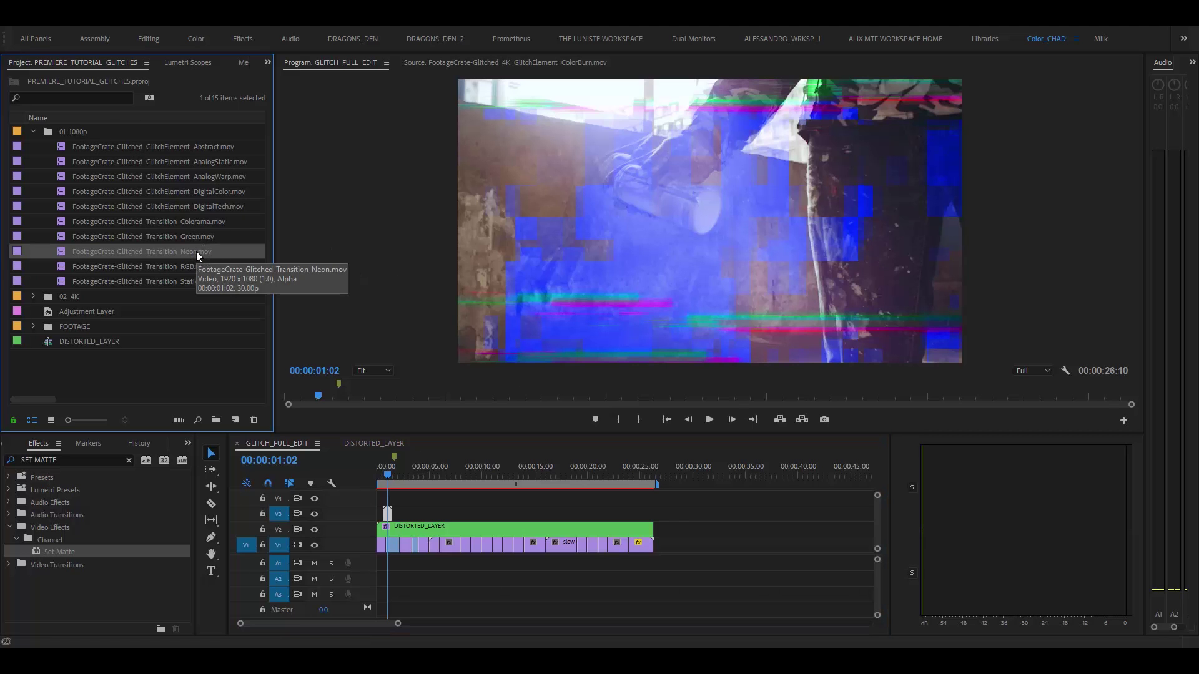
pyautogui.moveTo(196, 251); pyautogui.dragTo(389, 517)
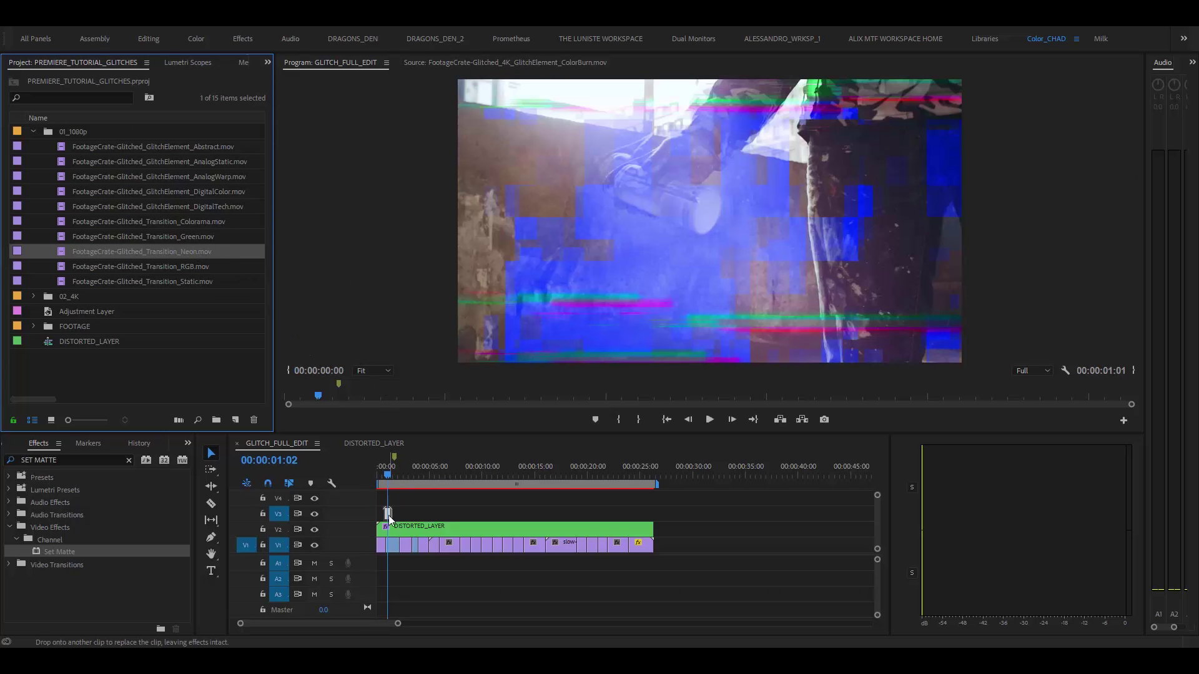
pyautogui.moveTo(388, 516); pyautogui.dragTo(388, 516)
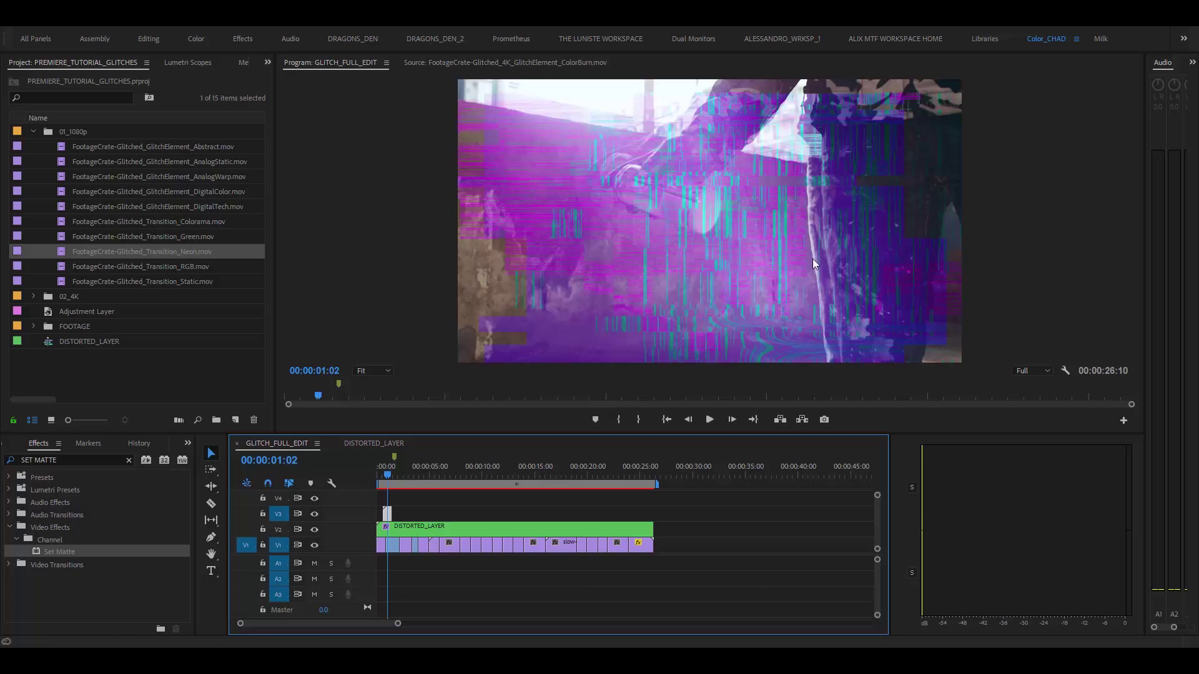
pyautogui.click(382, 475)
pyautogui.press('space')
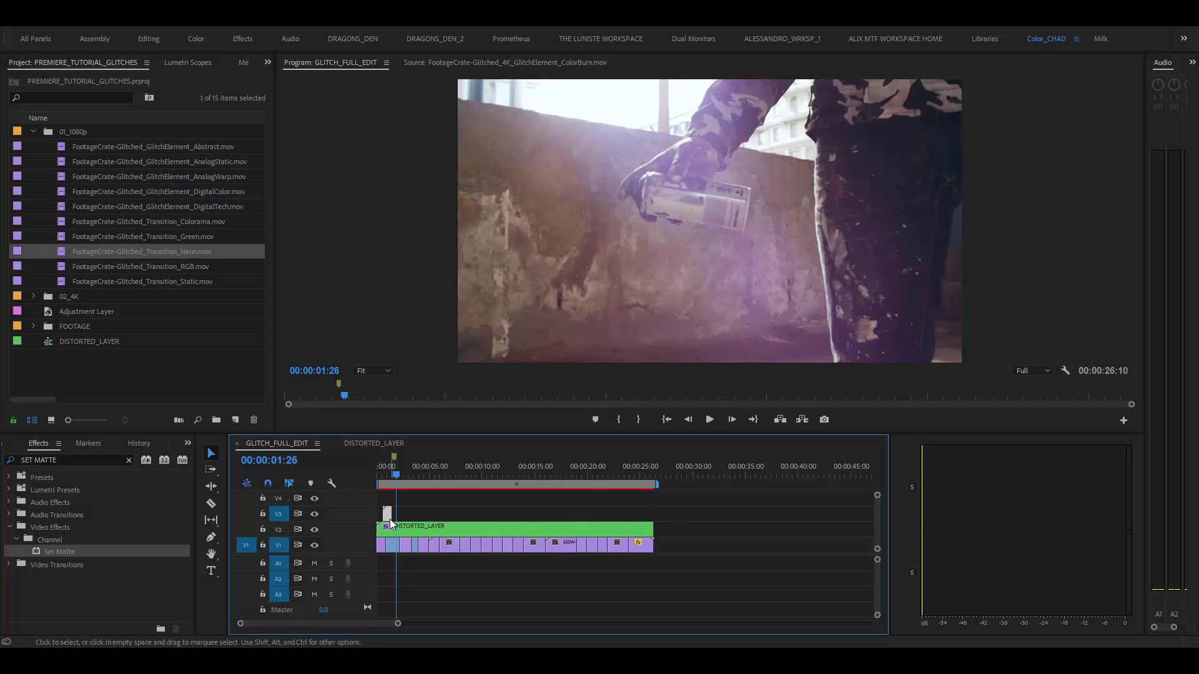
# Place FootageCrate-Glitched_GlitchElement_DigitalTech.mov on V3 at about 00:00:02 and give it the Neon clip's Opacity settings with the Color blend mode
pyautogui.click(268, 63)
pyautogui.click(350, 118)
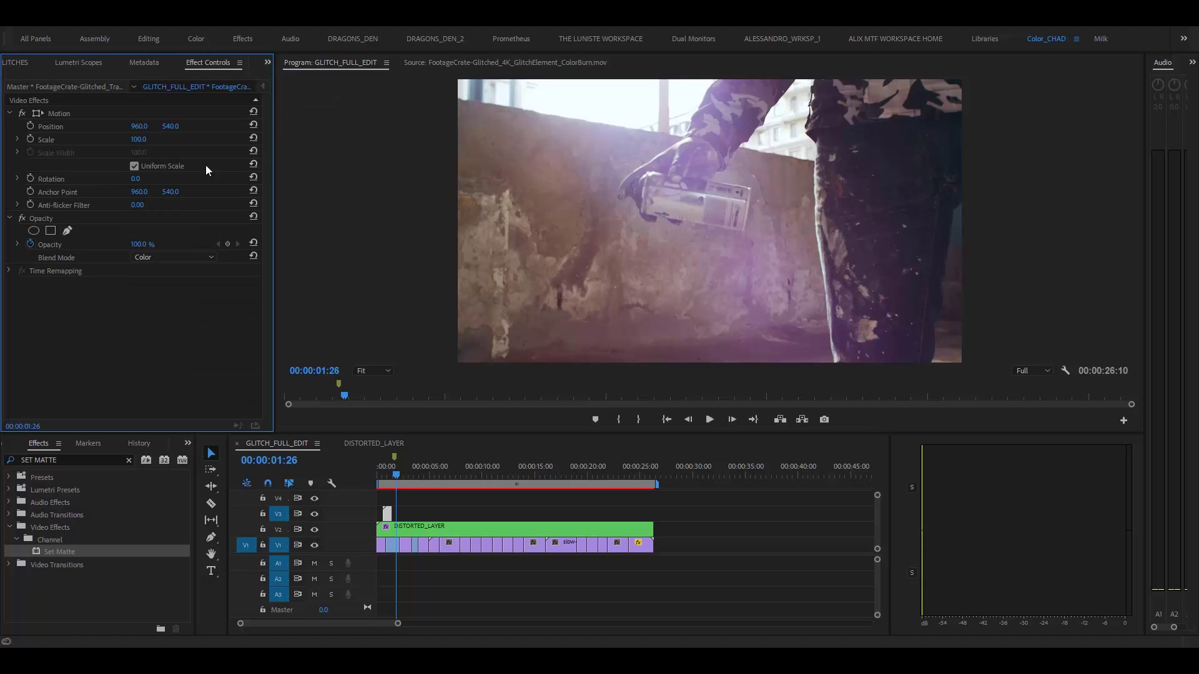
pyautogui.click(45, 218)
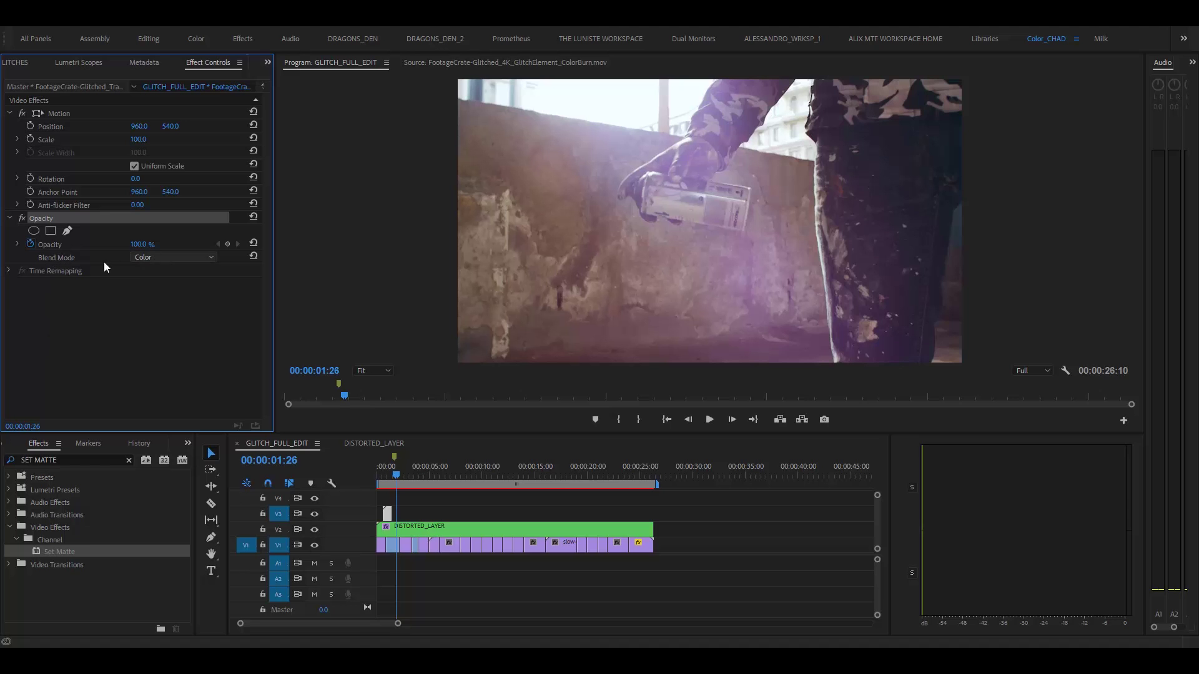
pyautogui.click(268, 63)
pyautogui.click(279, 76)
pyautogui.click(186, 220)
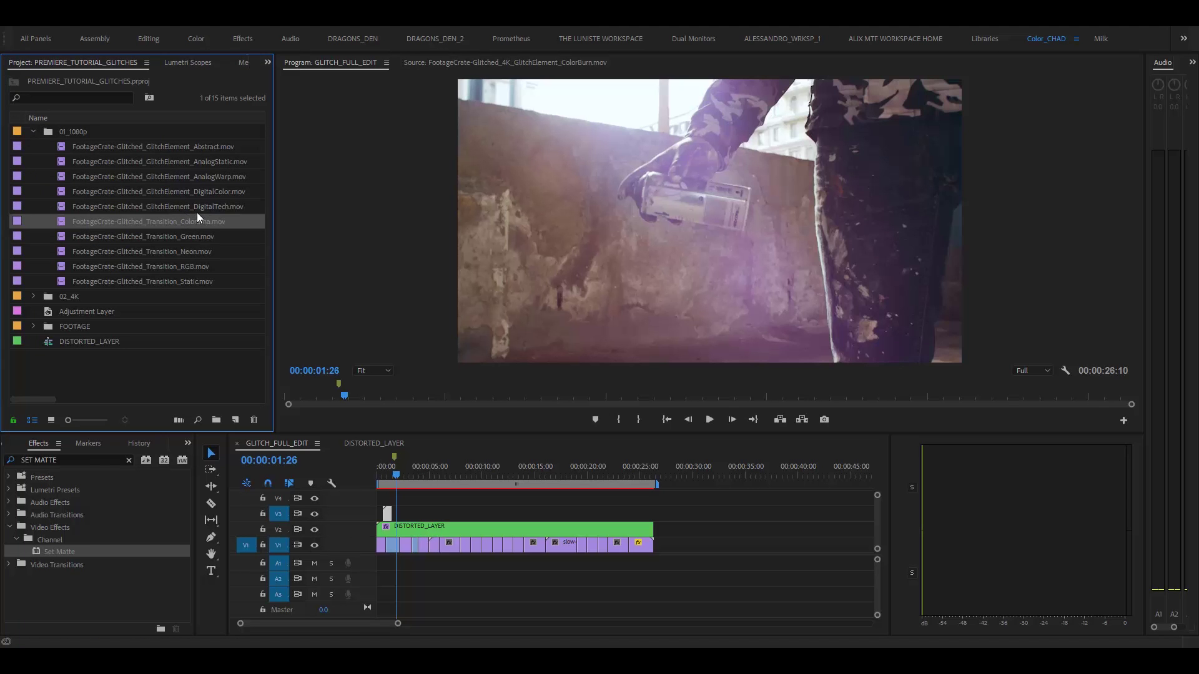
pyautogui.moveTo(200, 206); pyautogui.dragTo(400, 512)
pyautogui.click(406, 477)
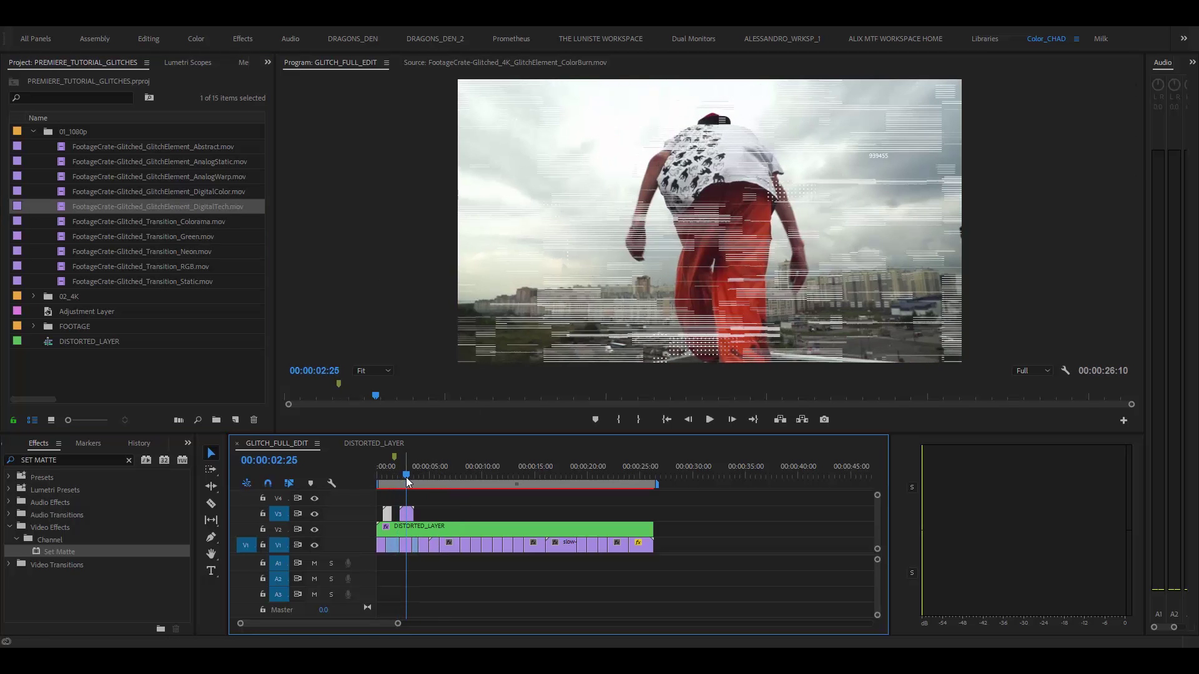
pyautogui.click(406, 511)
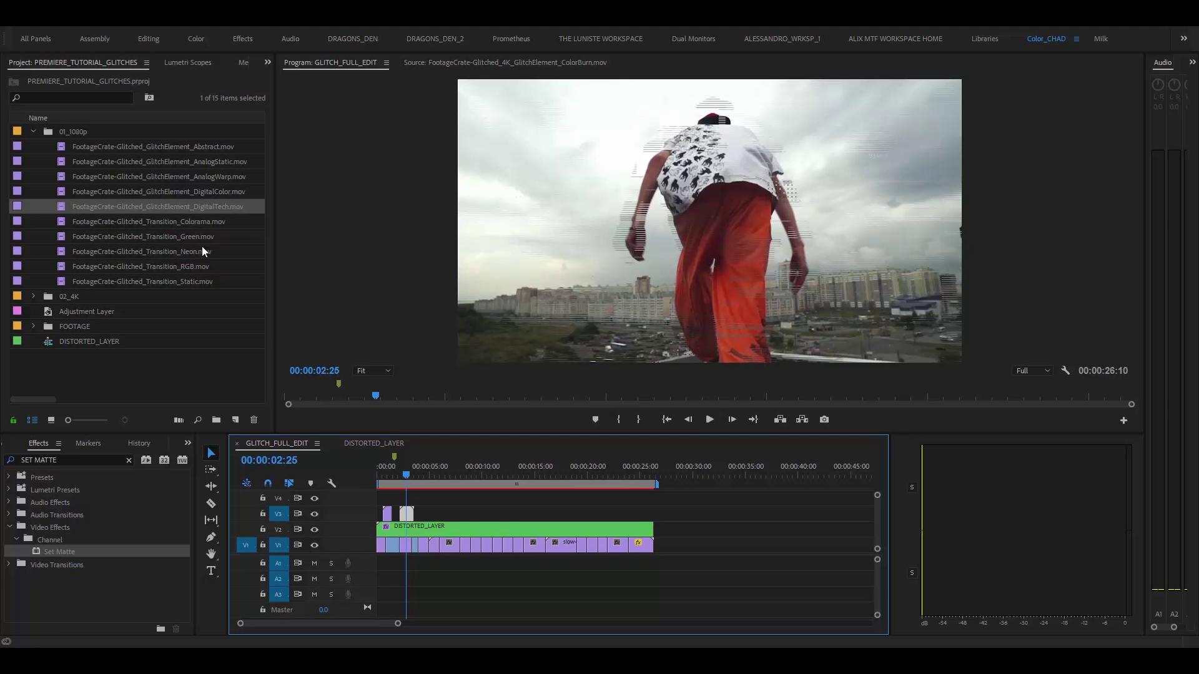
# Line up more FootageCrate transition clips back to back at the start of V3 and play through to 00:00:04:09
pyautogui.moveTo(193, 268); pyautogui.dragTo(218, 269)
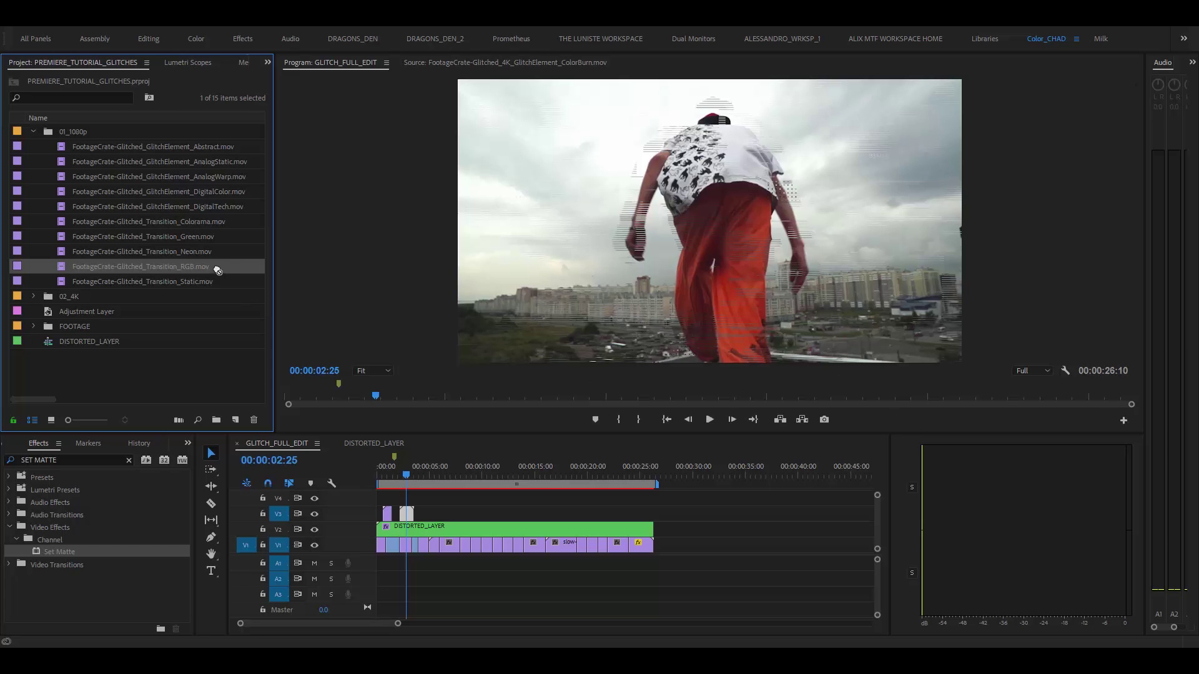
pyautogui.click(194, 236)
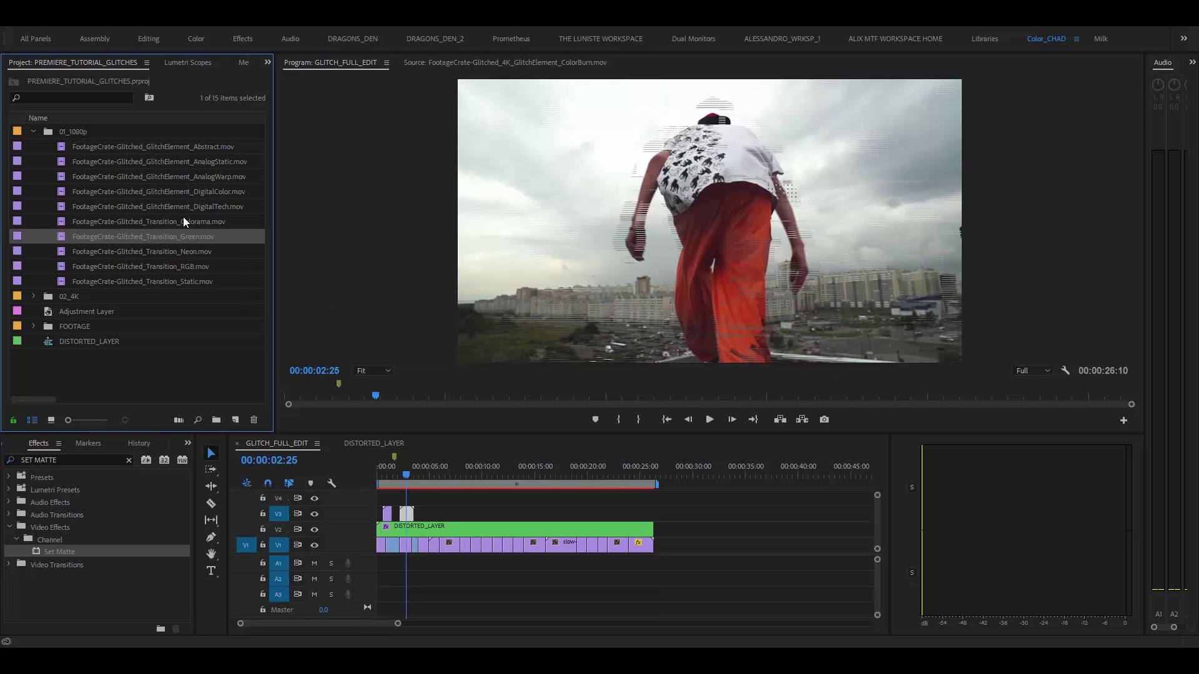
pyautogui.click(171, 222)
pyautogui.moveTo(133, 222); pyautogui.dragTo(409, 516)
pyautogui.press('space')
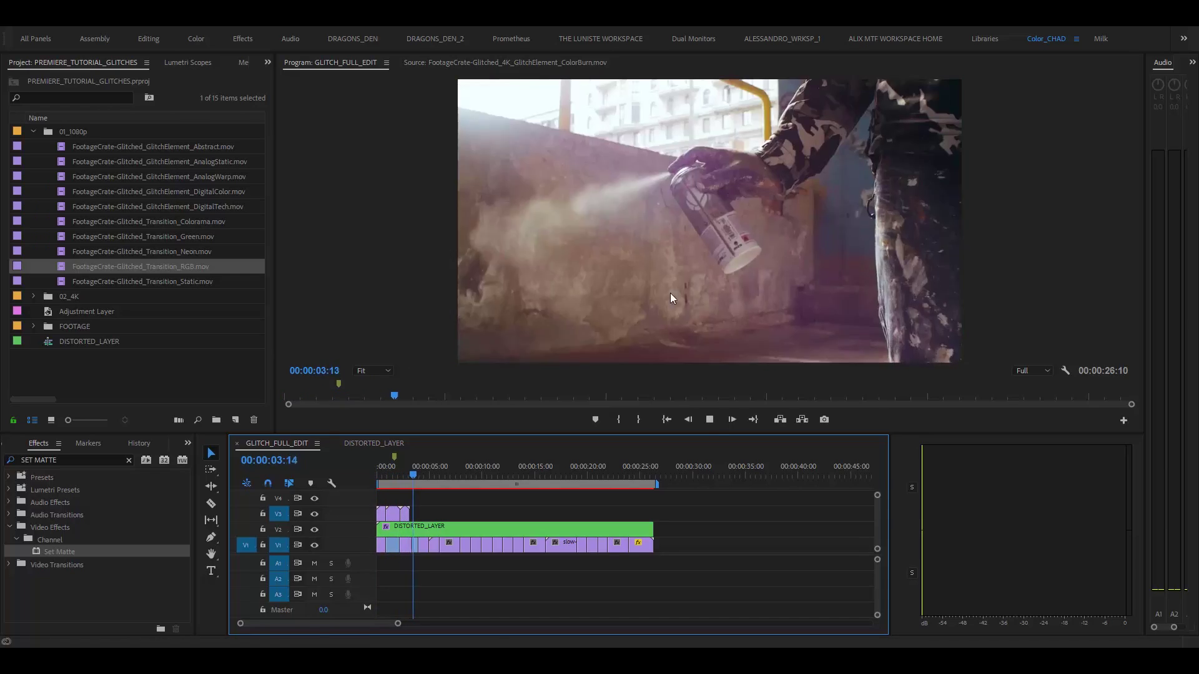
pyautogui.press('space')
# Place FootageCrate-Glitched_GlitchElement_DigitalColor.mov on V3 at about 00:00:04 and blend it over the footage
pyautogui.click(172, 232)
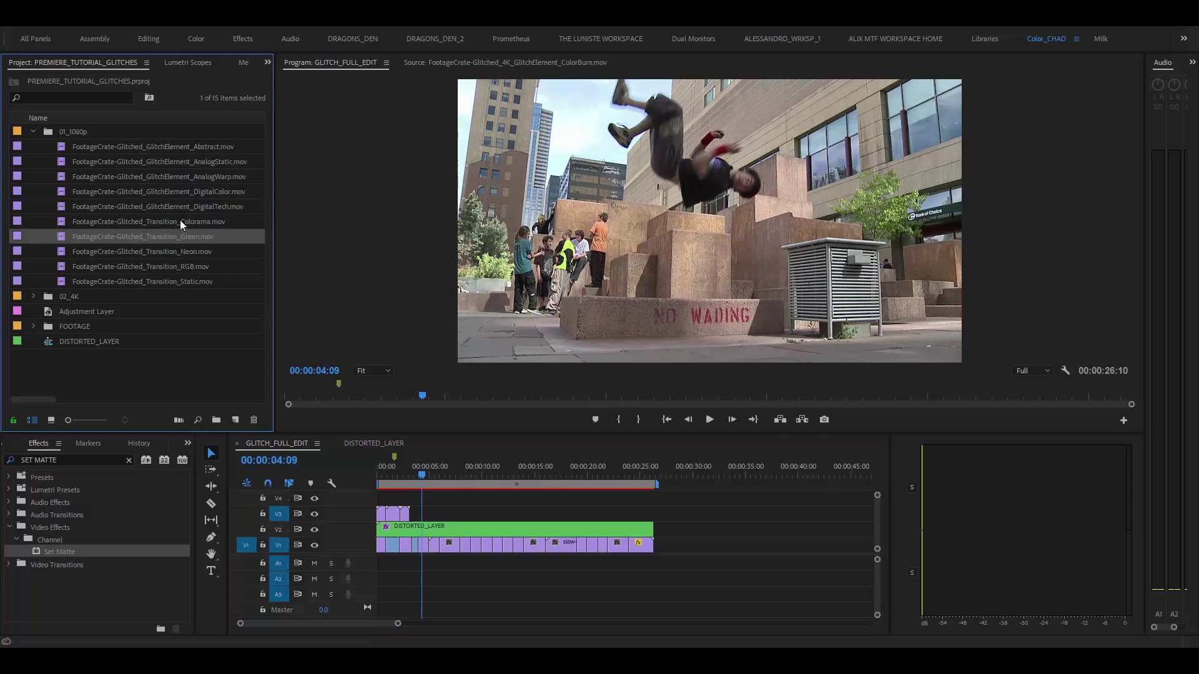
pyautogui.click(188, 203)
pyautogui.moveTo(196, 194); pyautogui.dragTo(426, 507)
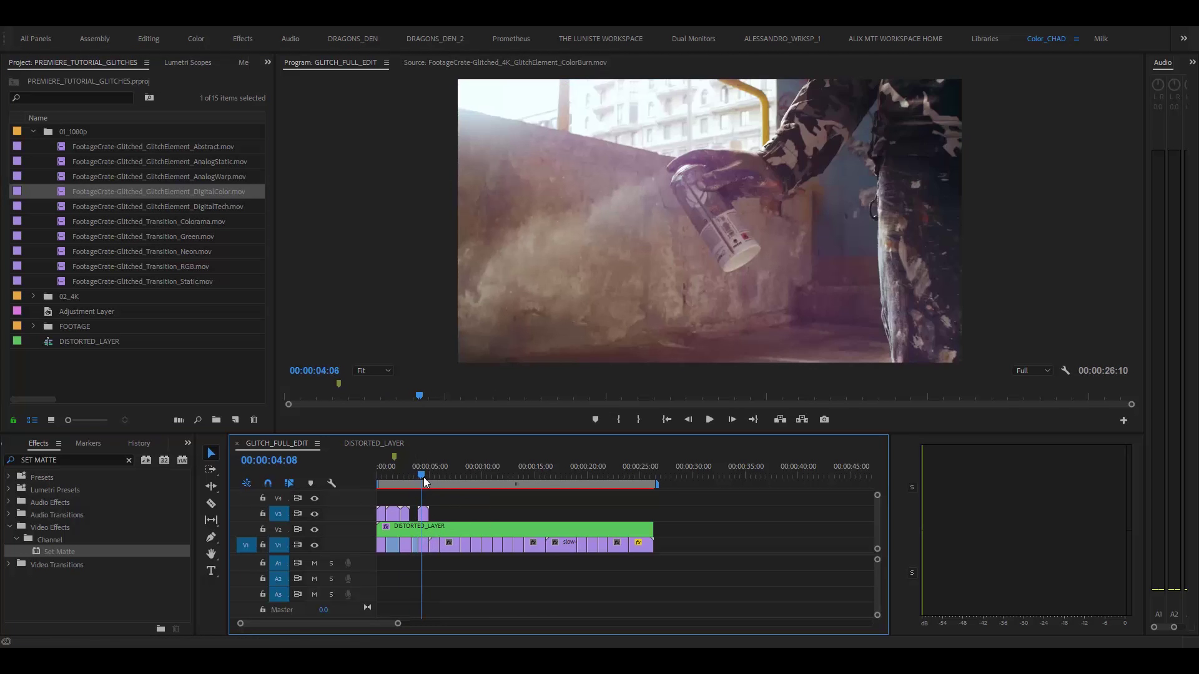
pyautogui.click(425, 507)
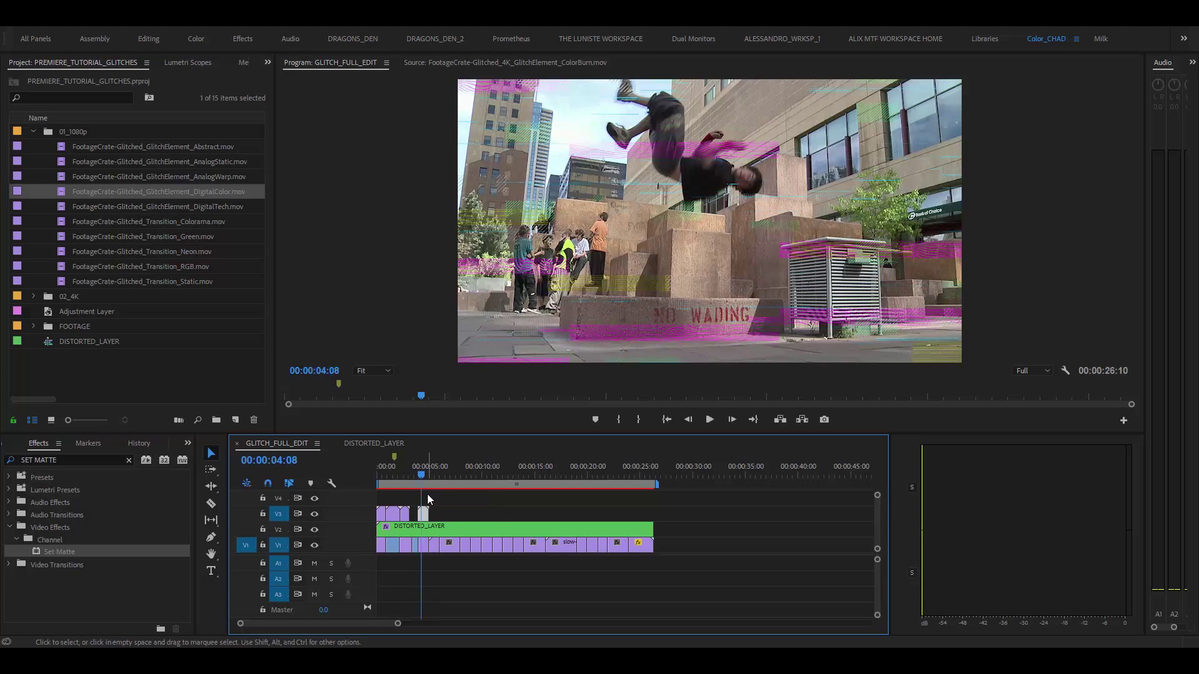
# Add FootageCrate-Glitched_Transition_Green.mov to V3 directly after the existing glitch clips and play it back
pyautogui.moveTo(180, 238); pyautogui.dragTo(447, 477)
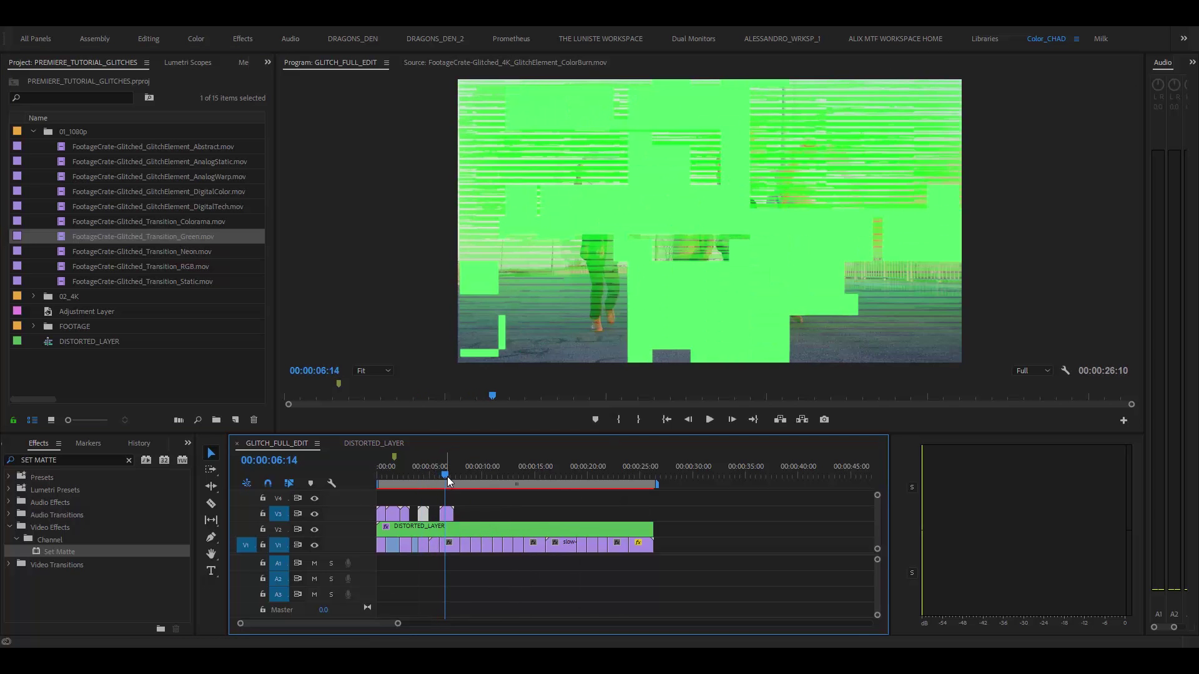
pyautogui.hotkey('ctrl', 'z')
pyautogui.press('space')
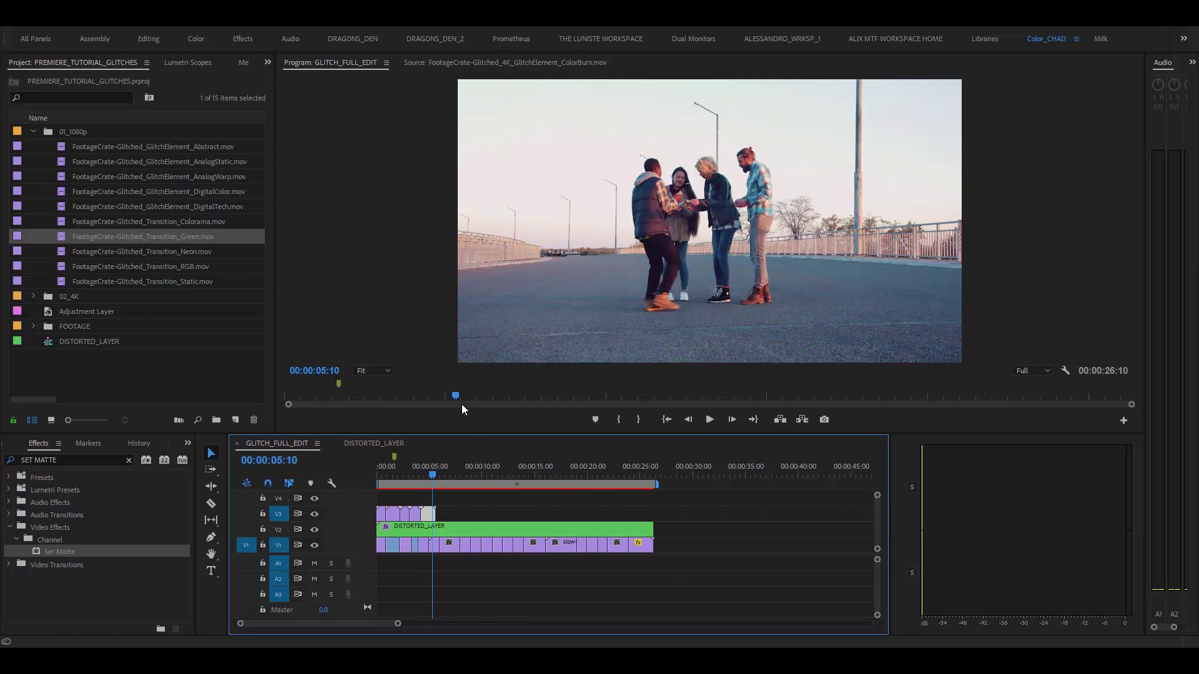
# Replace the Green transition on V3 at 00:00:04:24 with FootageCrate-Glitched_GlitchElement_AnalogStatic.mov
pyautogui.click(428, 476)
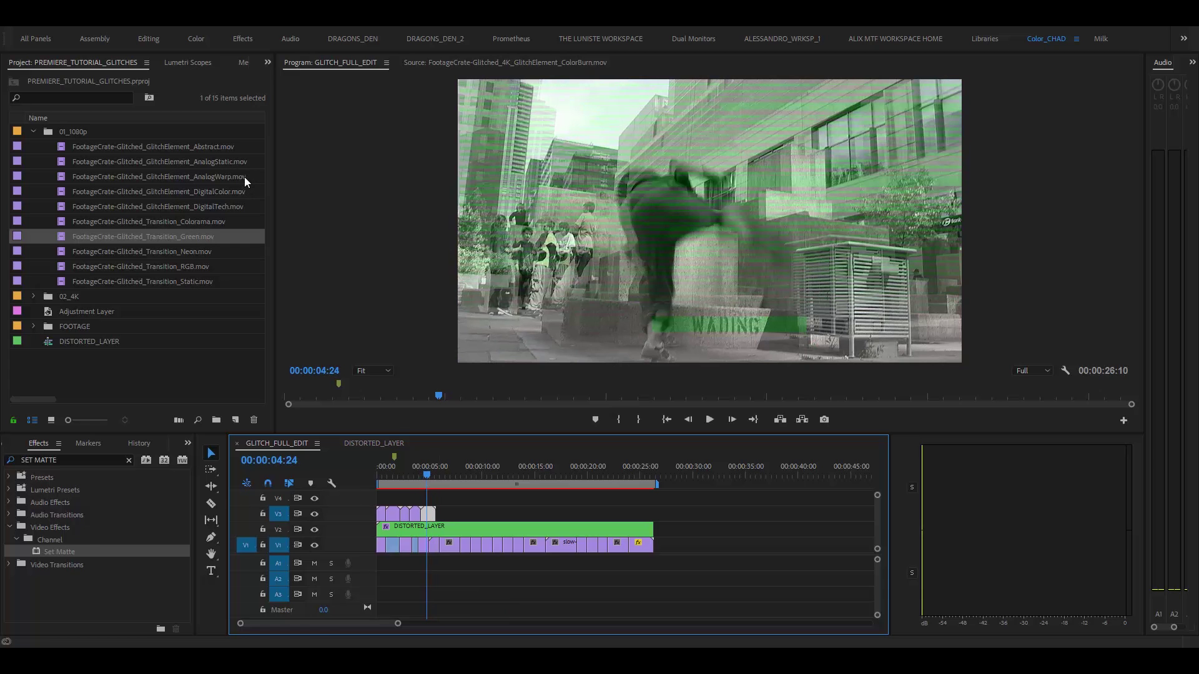
pyautogui.click(228, 162)
pyautogui.moveTo(249, 173); pyautogui.dragTo(425, 509)
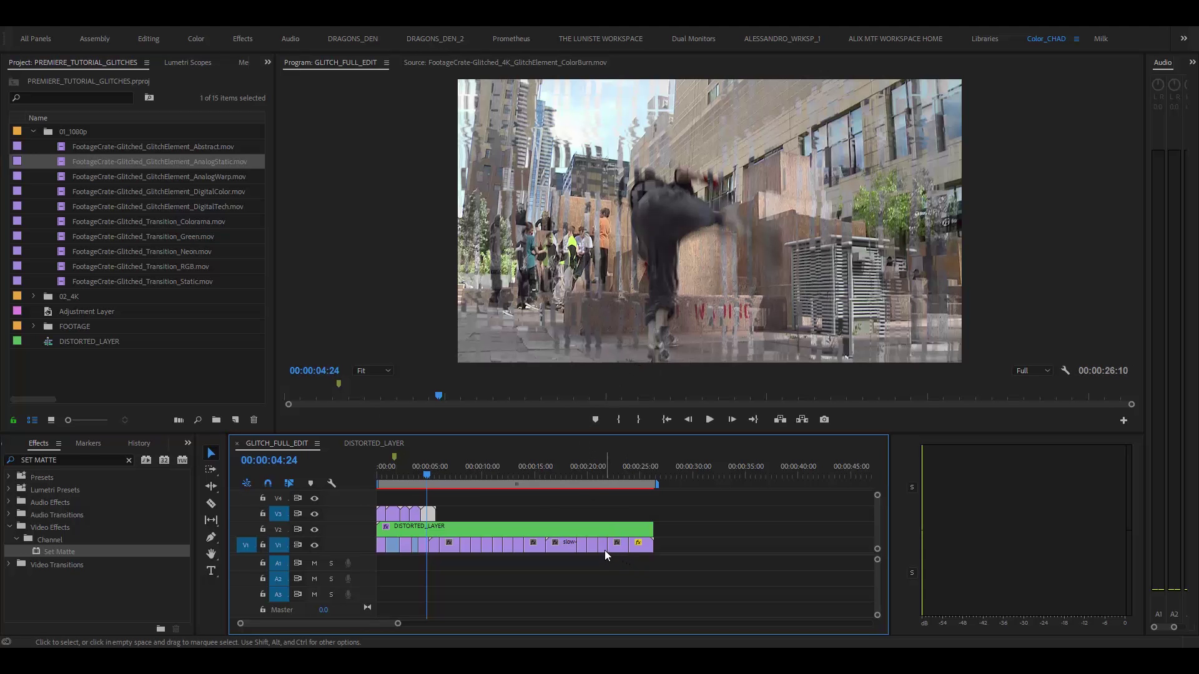
# Delete the last glitch clip from the row on V3
pyautogui.moveTo(626, 546); pyautogui.dragTo(626, 547)
pyautogui.press('Delete')
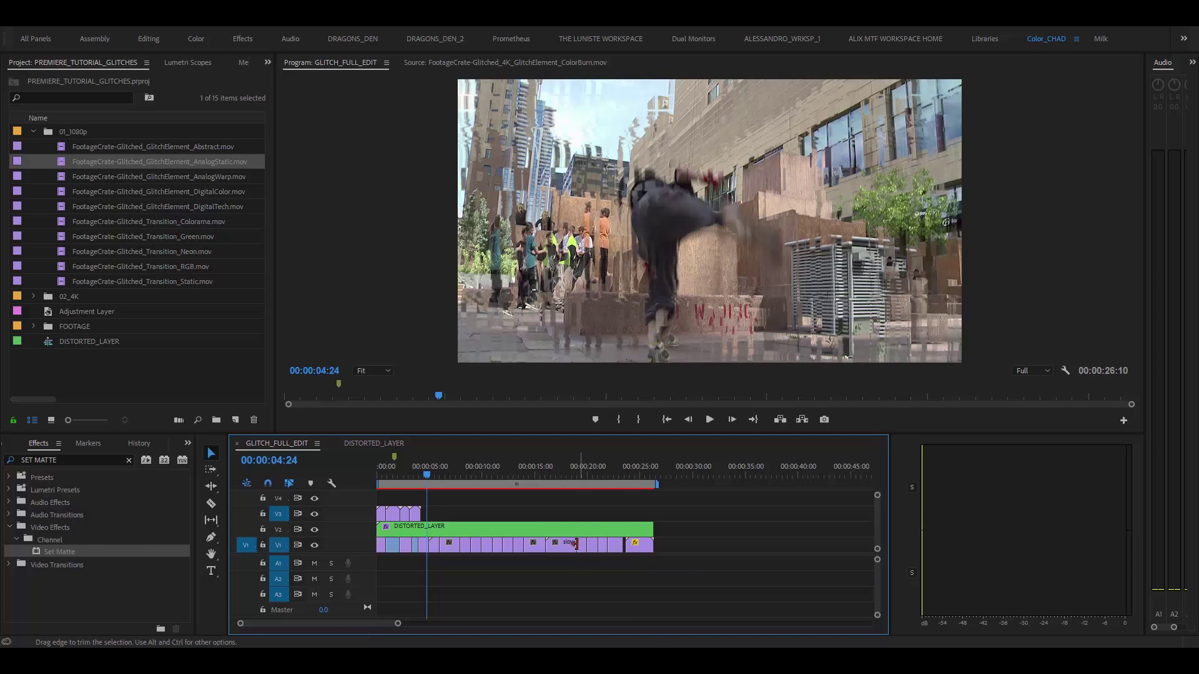
# Copy all V1 clips of GLITCH_FULL_EDIT and paste them over the clips on V2 from the start of DISTORTED_LAYER
pyautogui.moveTo(580, 545); pyautogui.dragTo(370, 548)
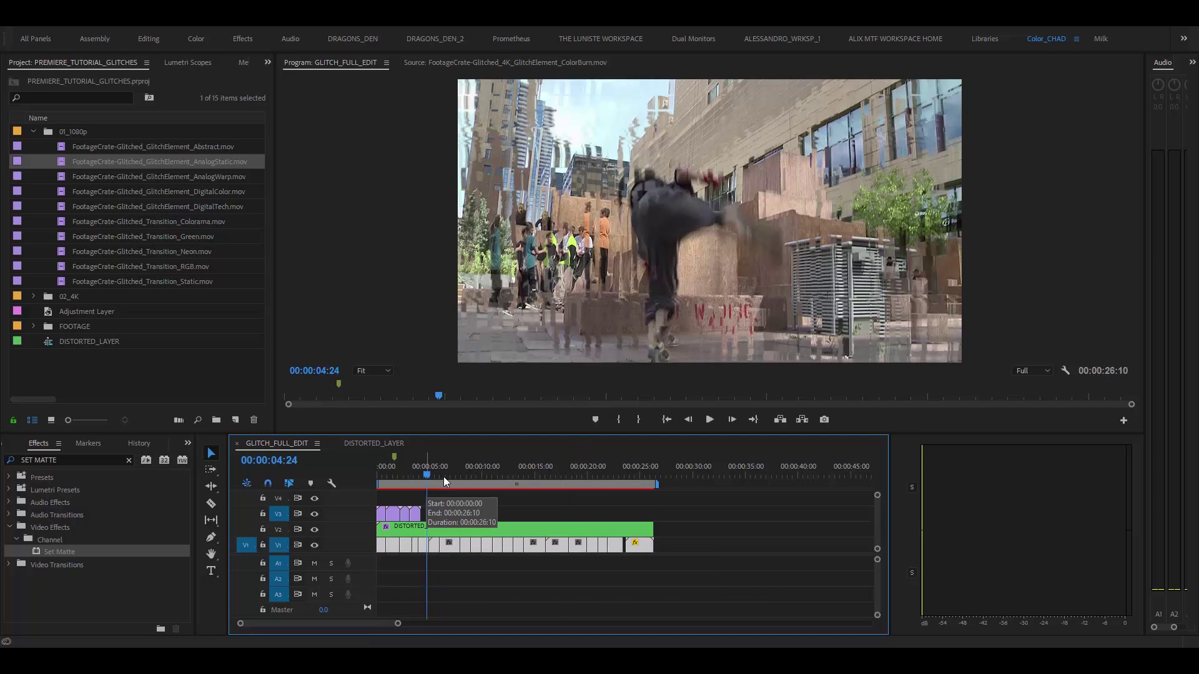
pyautogui.moveTo(462, 475); pyautogui.dragTo(310, 473)
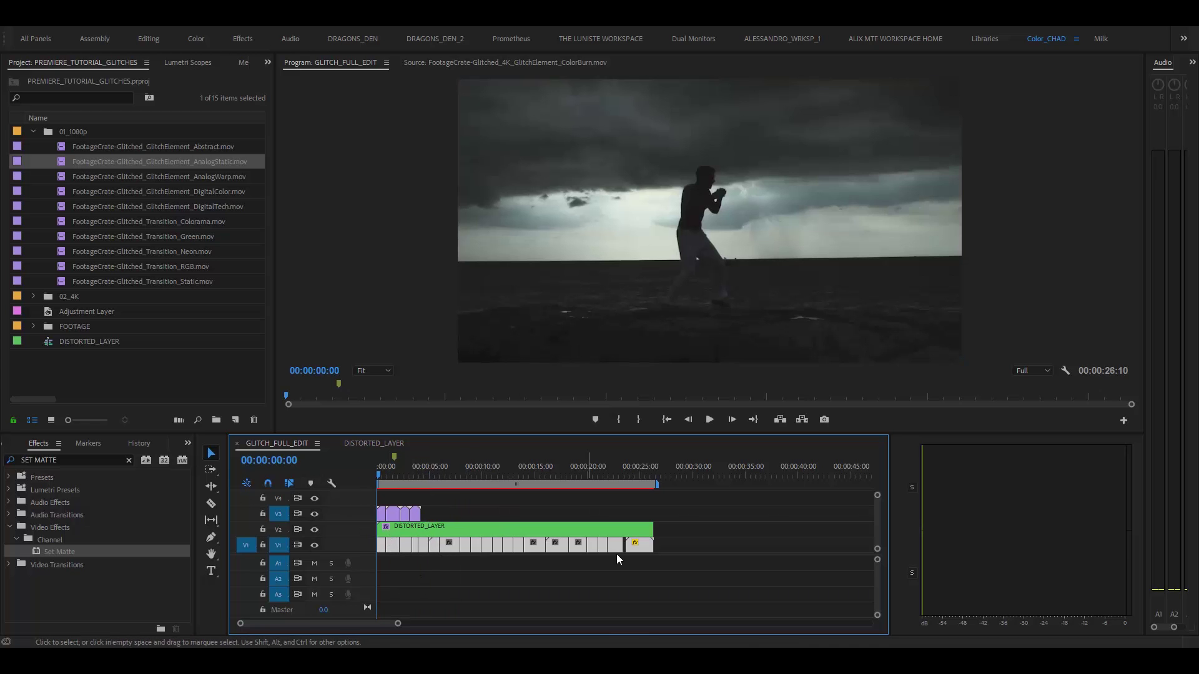
pyautogui.doubleClick(447, 529)
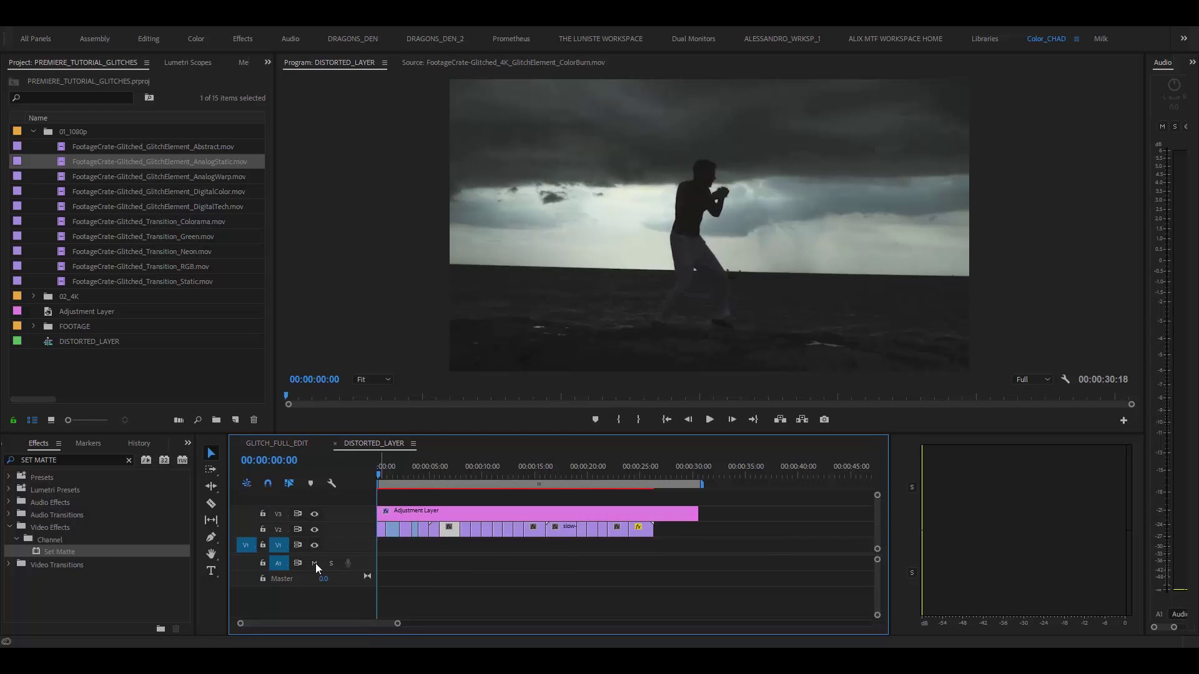
pyautogui.click(282, 529)
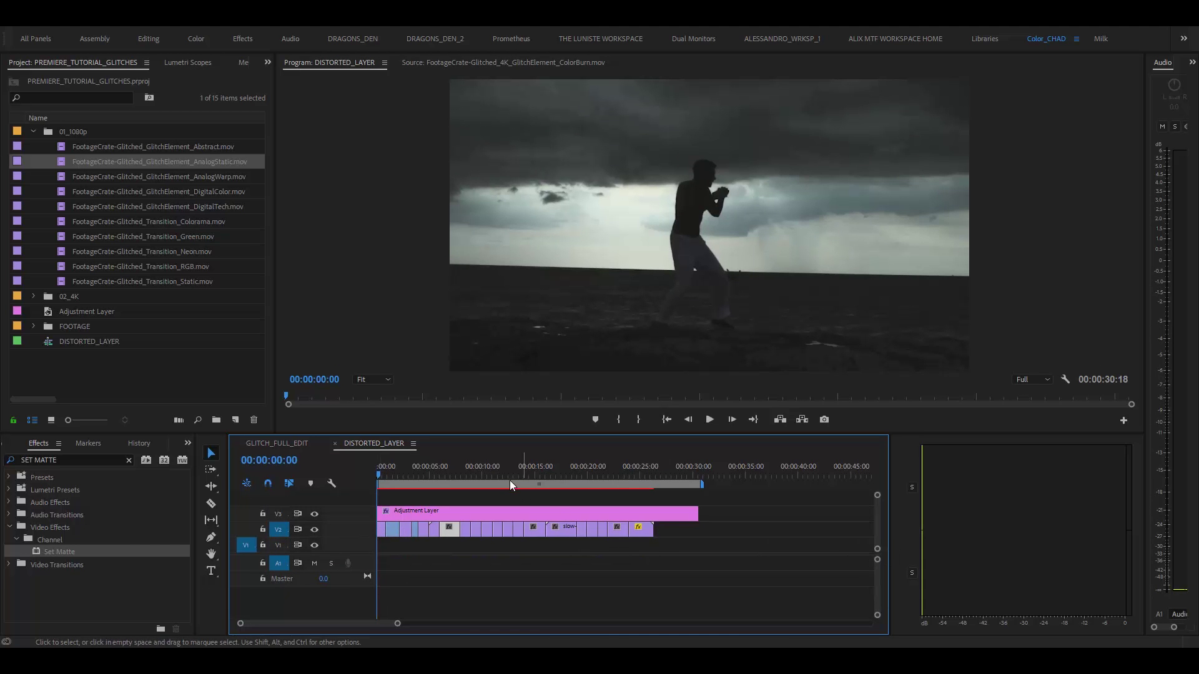
pyautogui.press('End')
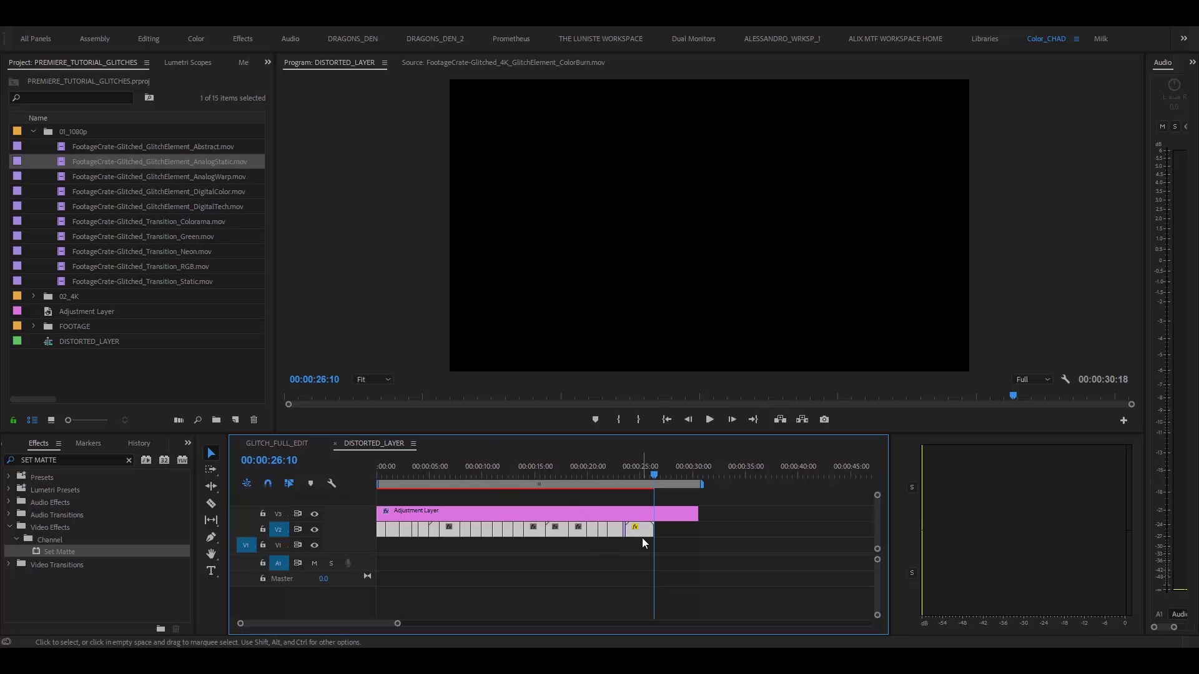
# Return to the GLITCH_FULL_EDIT sequence and play back the edit with the nested distorted layer
pyautogui.hotkey('shift', '3')
pyautogui.press('space')
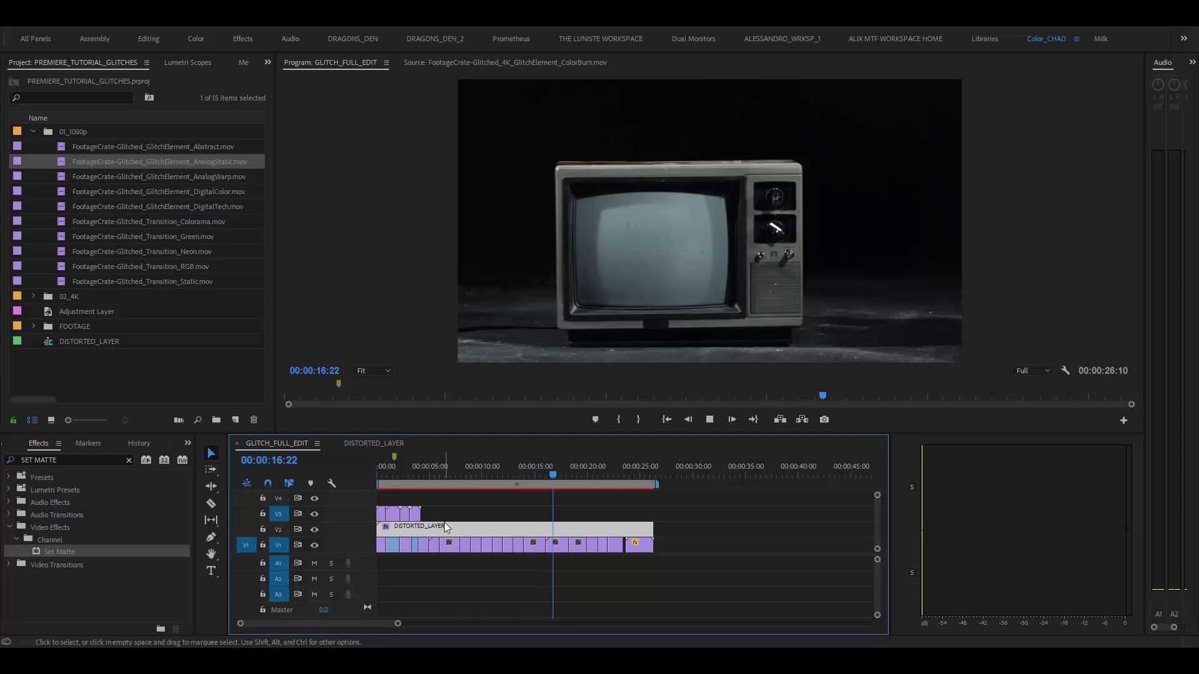